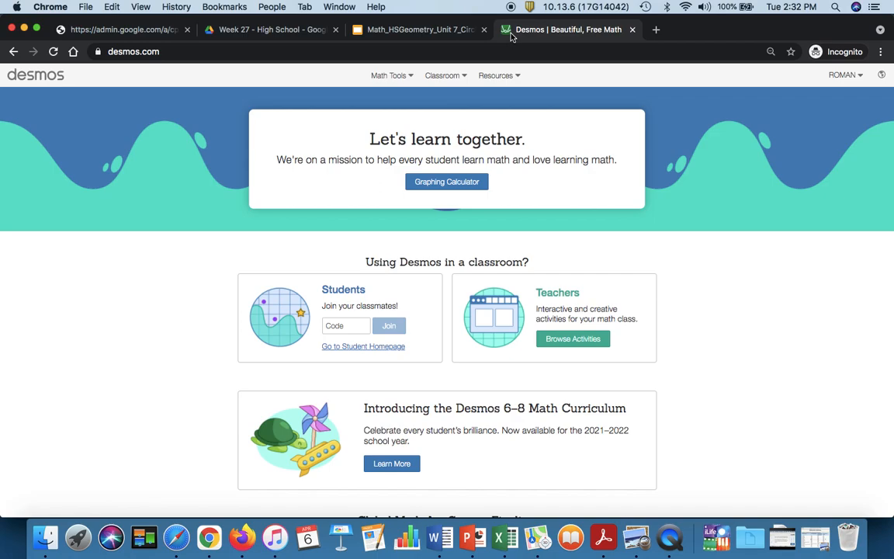
Step: Create a custom activity titled "Which one doesn't belong?" and add a multiple choice component to its first screen
left_click(575, 341)
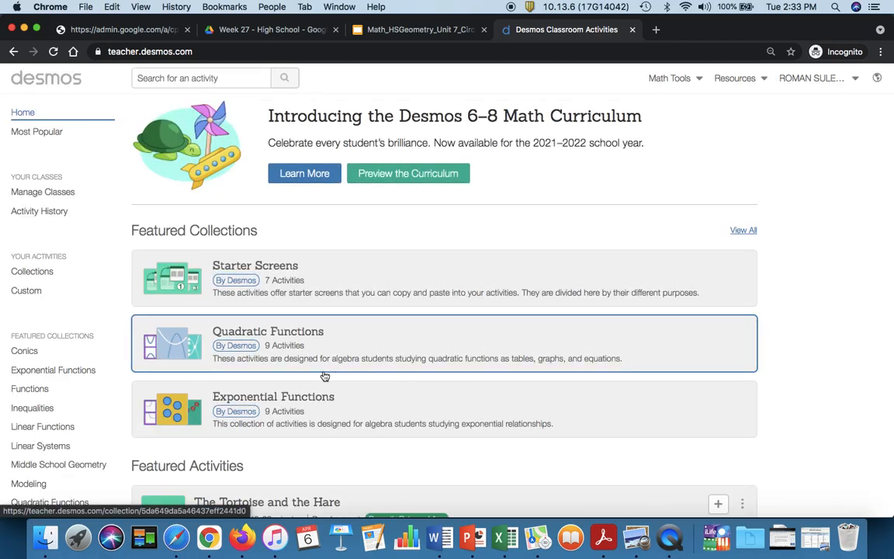
left_click(24, 291)
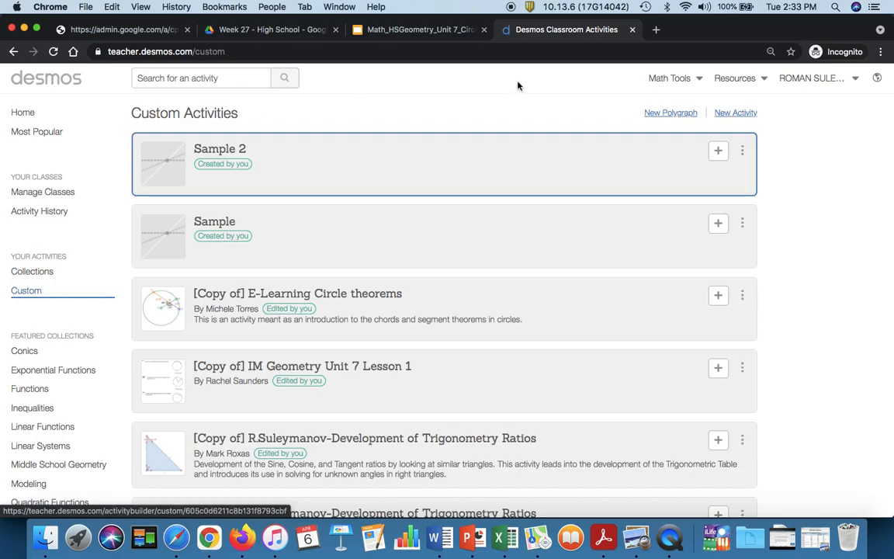
left_click(740, 114)
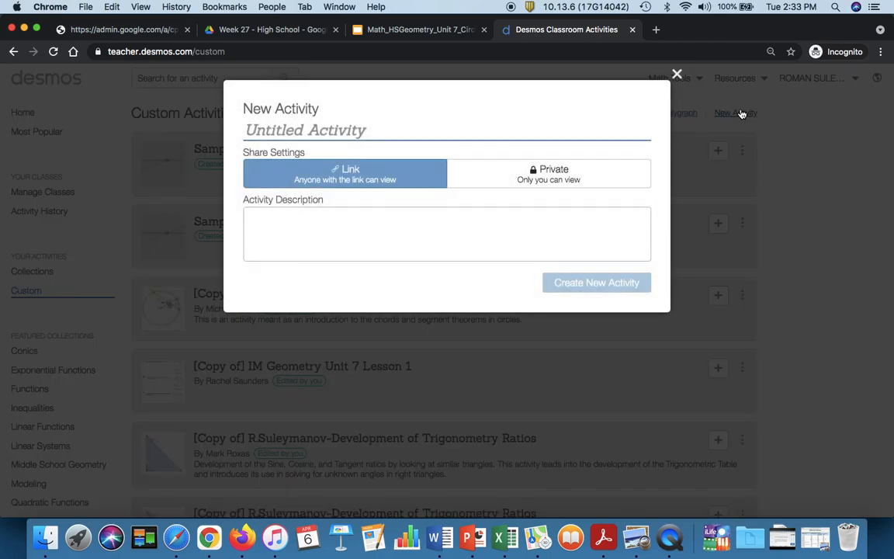
type("Whic")
type("h")
key("BackSpace")
type("ch one doesn't belong?")
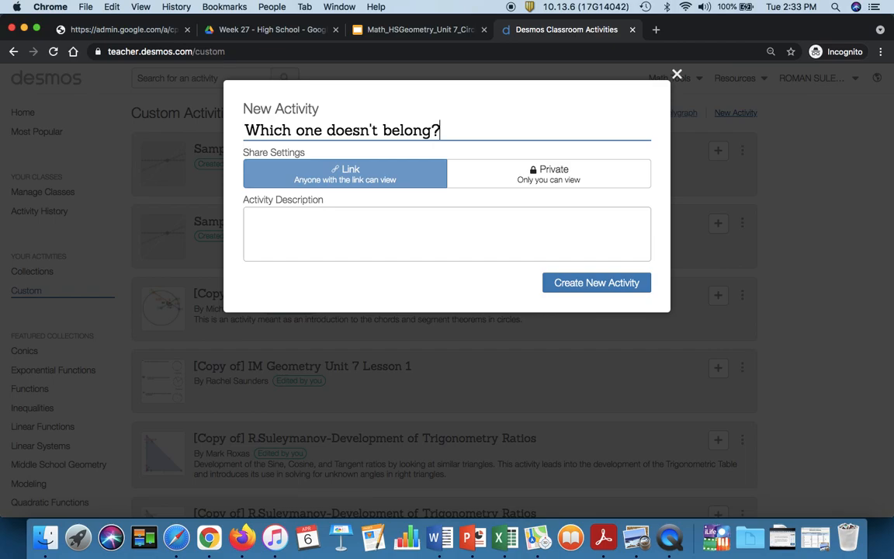
left_click(584, 287)
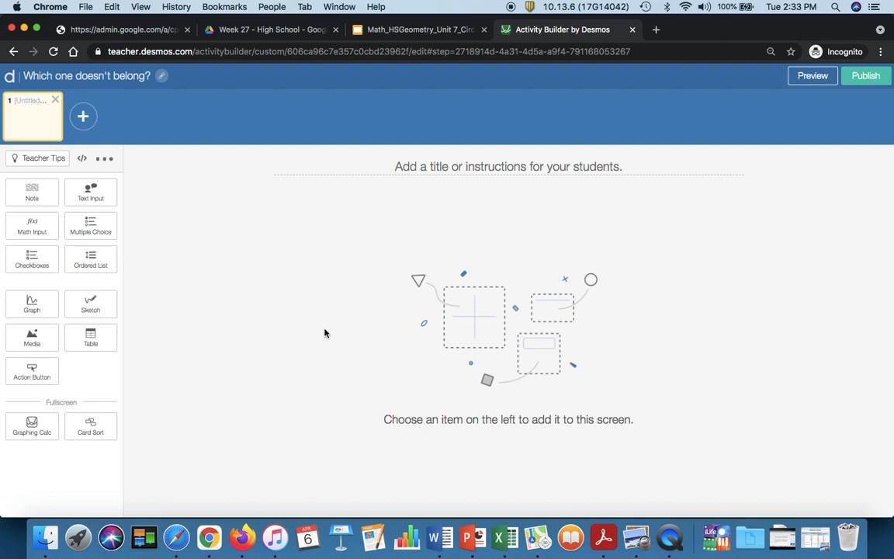
left_click(78, 240)
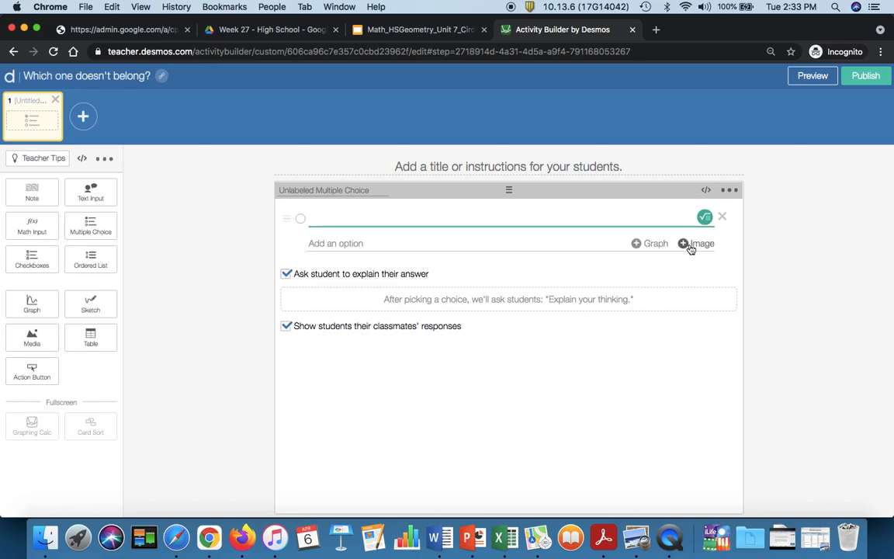
Step: Switch to the Google Slides deck and capture separate area screenshots of circles A, B, C and D on the Introduction/Launch slide
left_click(389, 29)
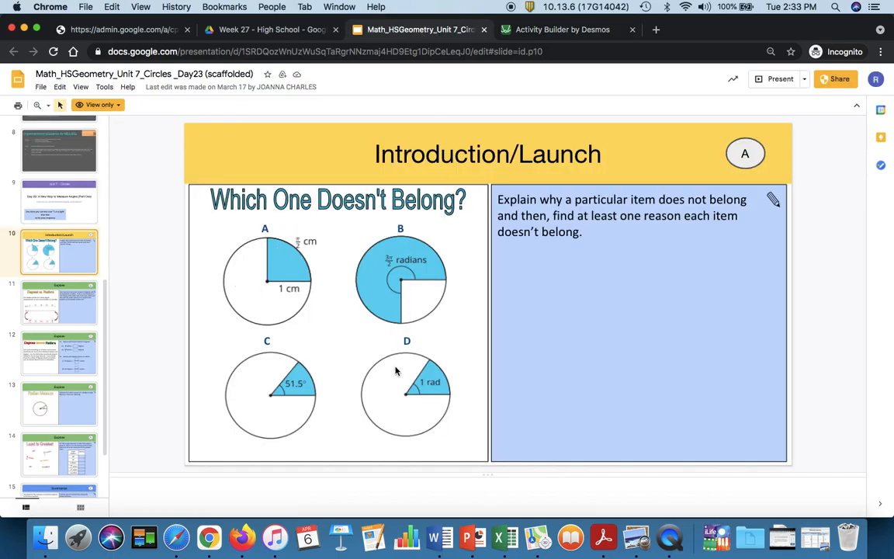
key("super+shift+4")
left_click_drag(213, 219, 327, 335)
key("super+shift+4")
left_click_drag(353, 217, 455, 333)
key("super+shift+4")
left_click_drag(213, 329, 329, 447)
key("super+shift+4")
left_click_drag(360, 329, 457, 443)
Step: Back in the Desmos Activity Builder, upload the circle A screenshot (2.33.45 PM) from the Desktop as an image choice
left_click(547, 29)
left_click(703, 245)
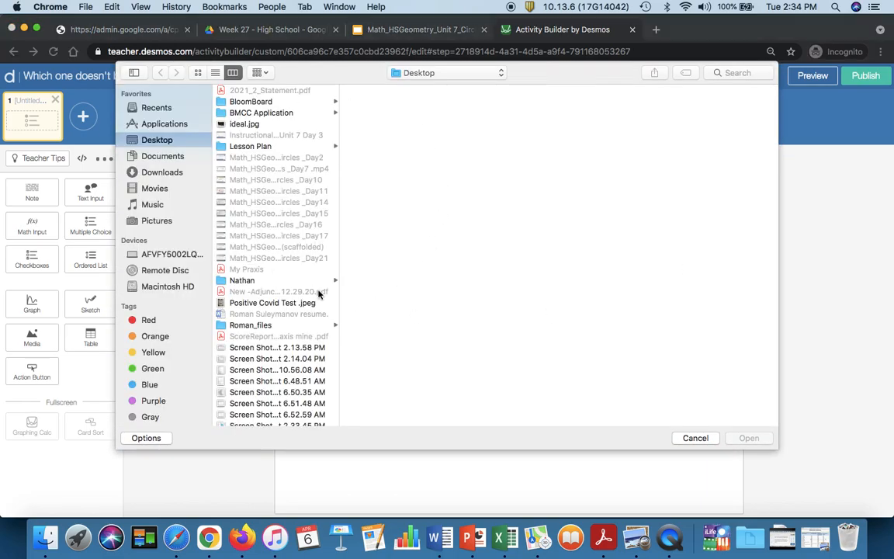
scroll(272, 276, "down", 5)
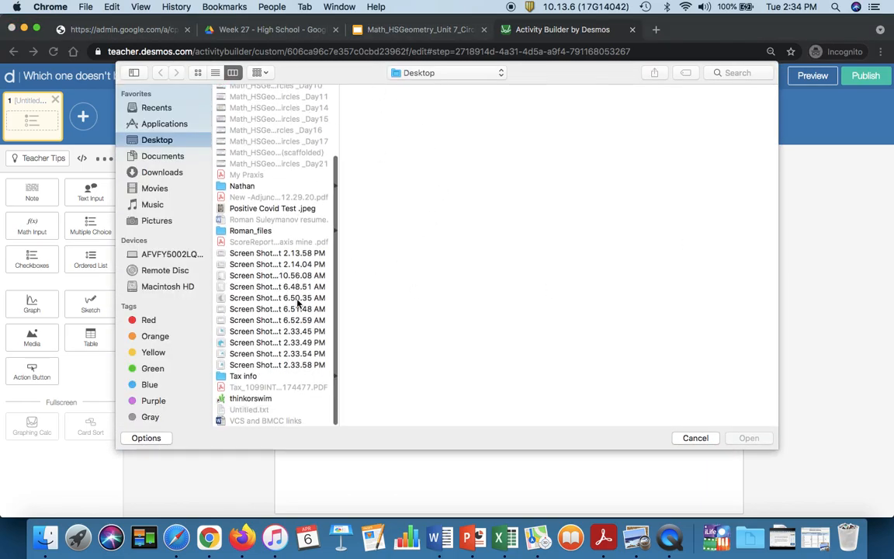
left_click(295, 366)
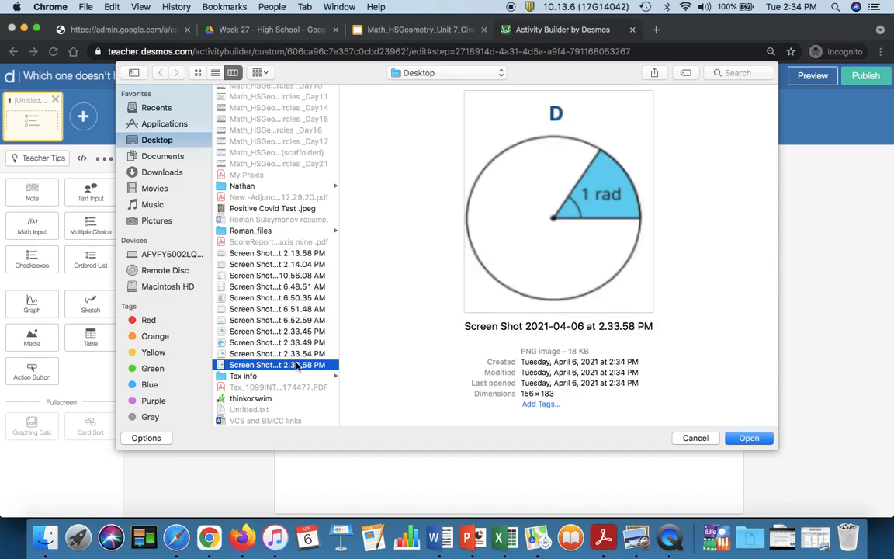
left_click(271, 331)
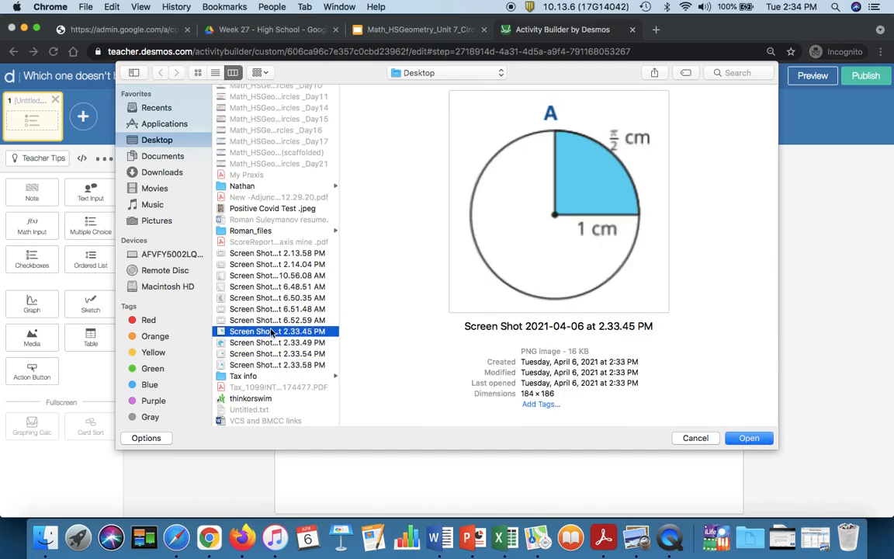
left_click(750, 439)
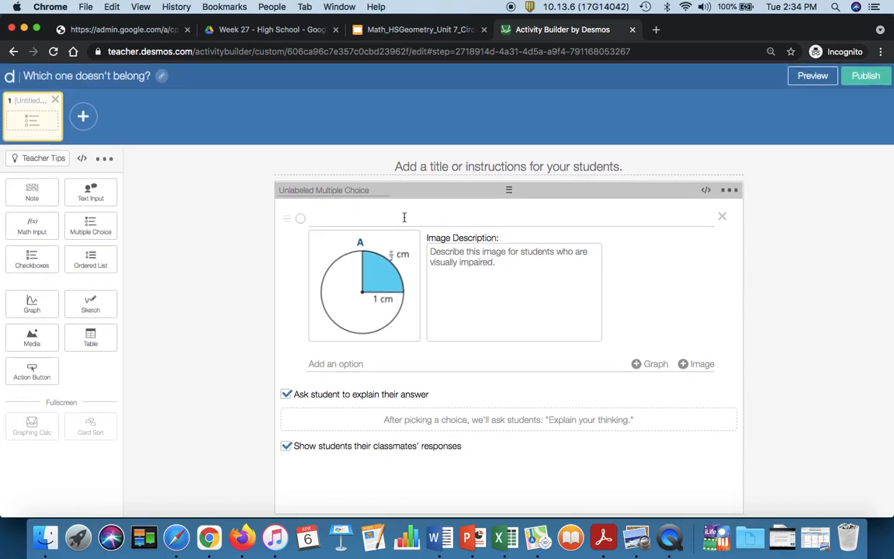
Step: Add a blank choice and an image choice using the circle B screenshot (2.33.49 PM) to the multiple choice component
left_click(402, 217)
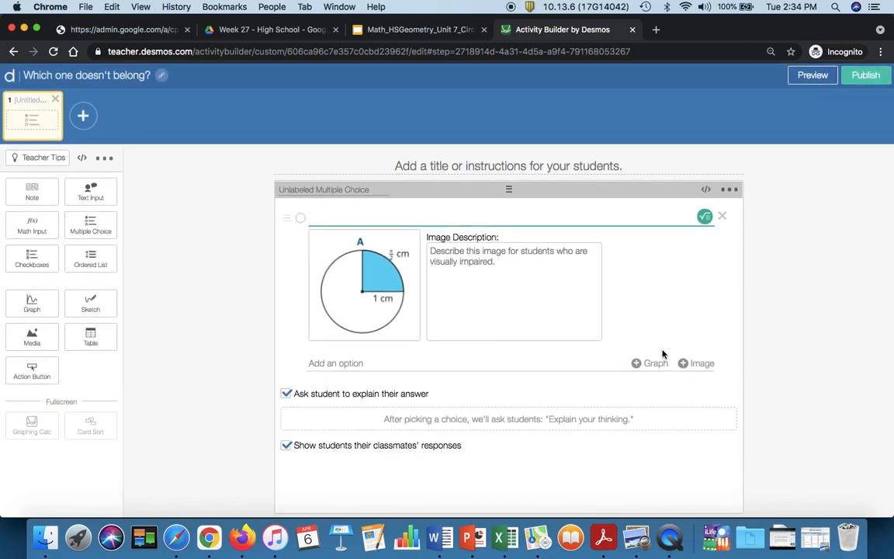
left_click(319, 364)
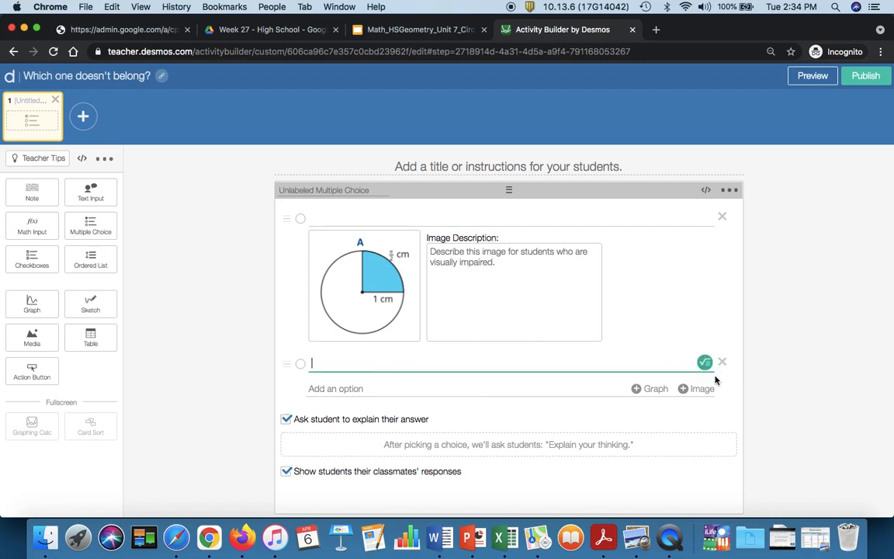
left_click(697, 389)
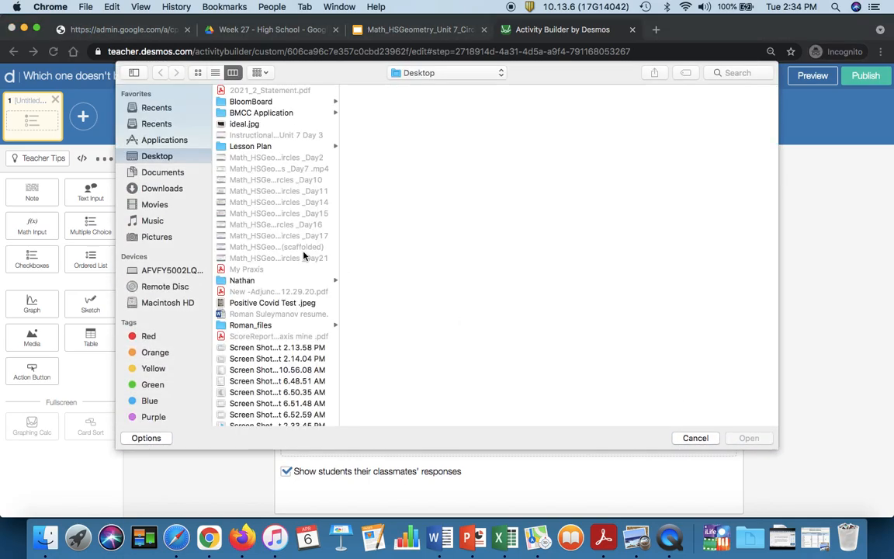
scroll(266, 378, "down", 2)
scroll(266, 378, "down", 1)
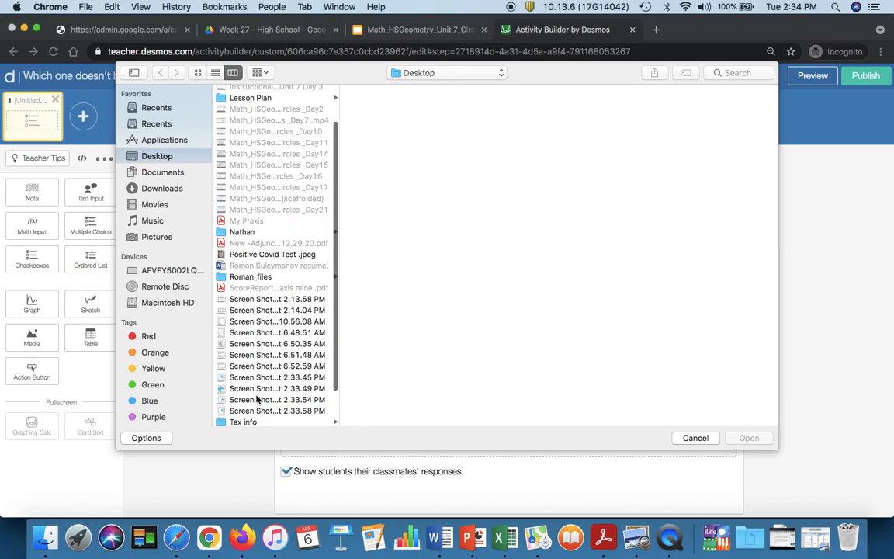
left_click(258, 399)
left_click(251, 389)
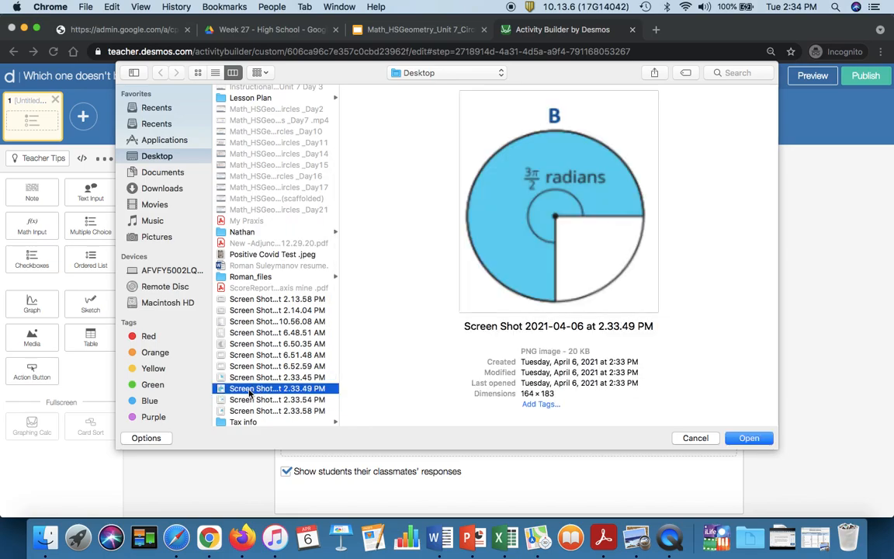
double_click(251, 392)
Step: Add another blank choice and an image choice using the circle C screenshot (2.33.54 PM) below circle B
scroll(635, 401, "down", 4)
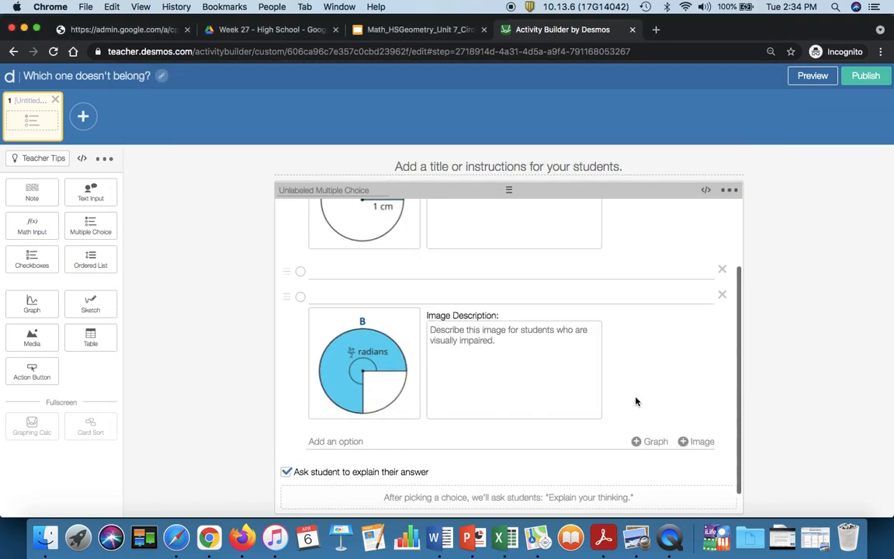
left_click(335, 417)
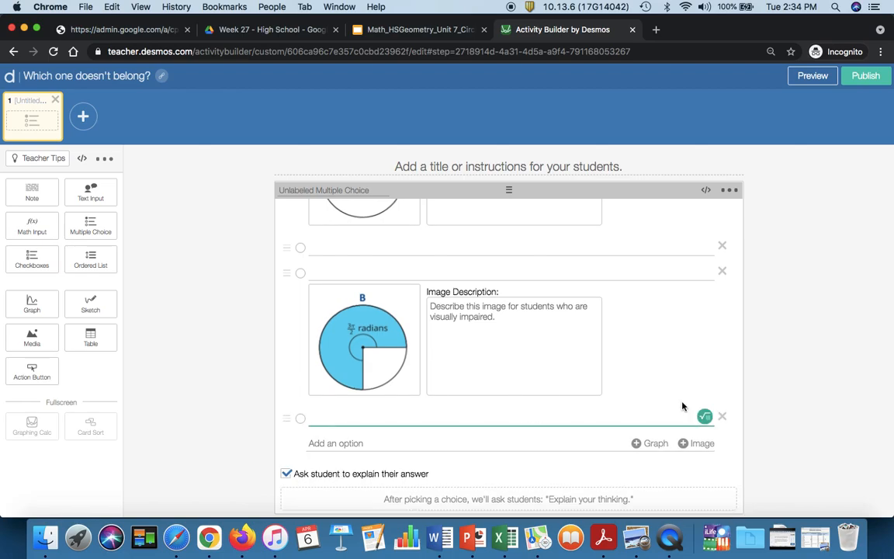
left_click(703, 445)
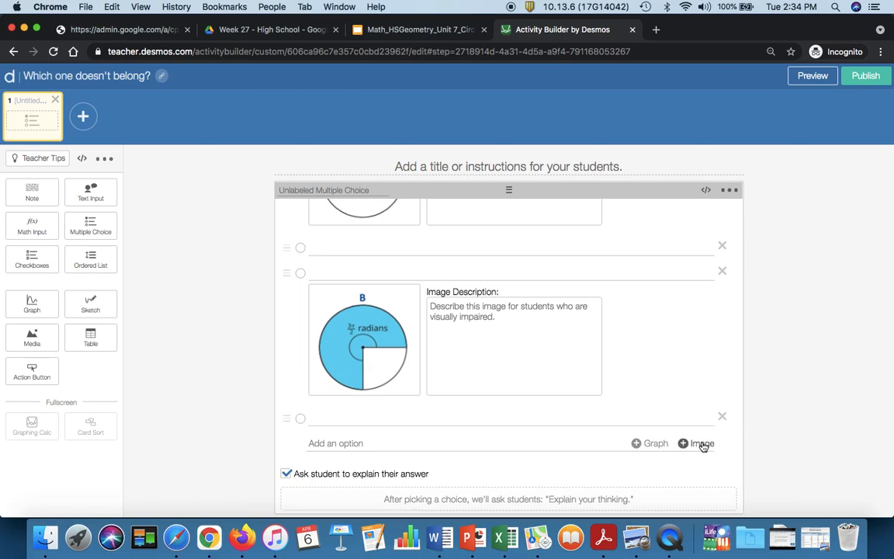
scroll(314, 326, "down", 2)
scroll(313, 326, "down", 3)
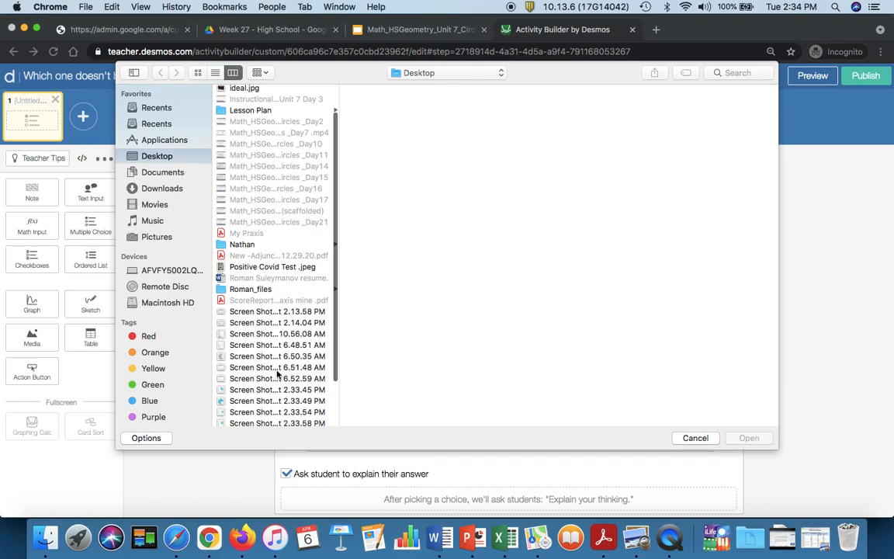
left_click(272, 383)
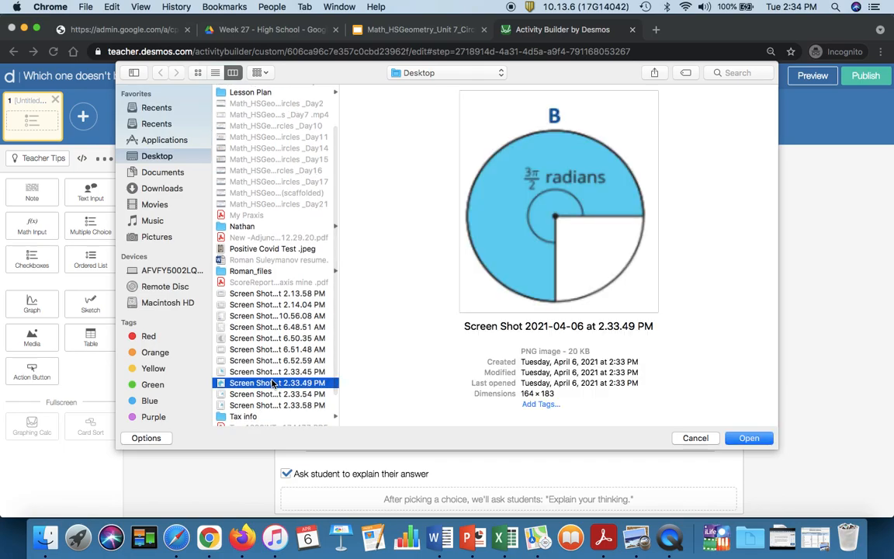
left_click(291, 394)
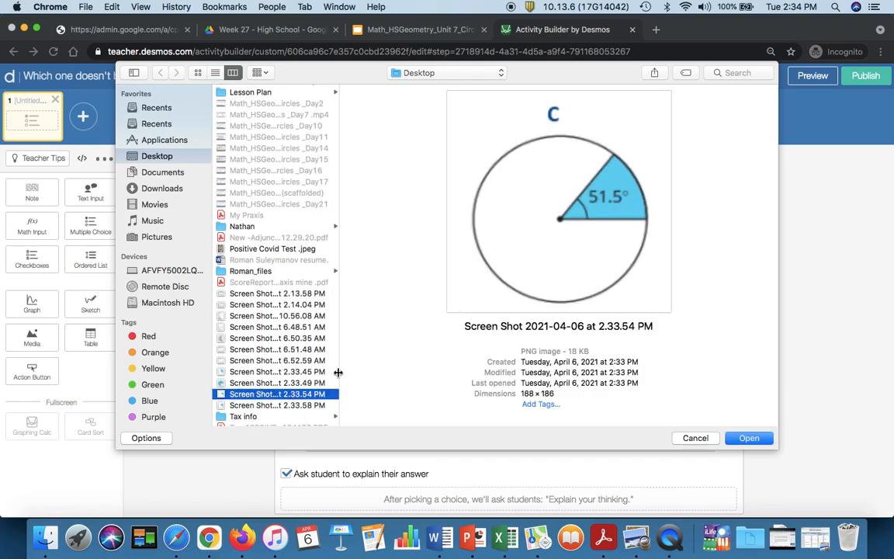
left_click(747, 437)
Step: Add another blank choice and an image choice using the circle D screenshot (2.33.58 PM) below circle C
scroll(514, 374, "down", 4)
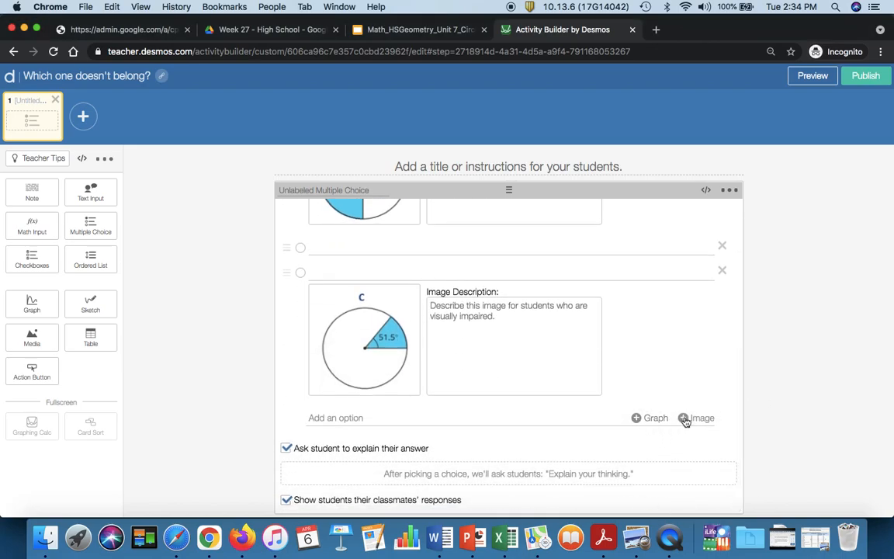
left_click(351, 420)
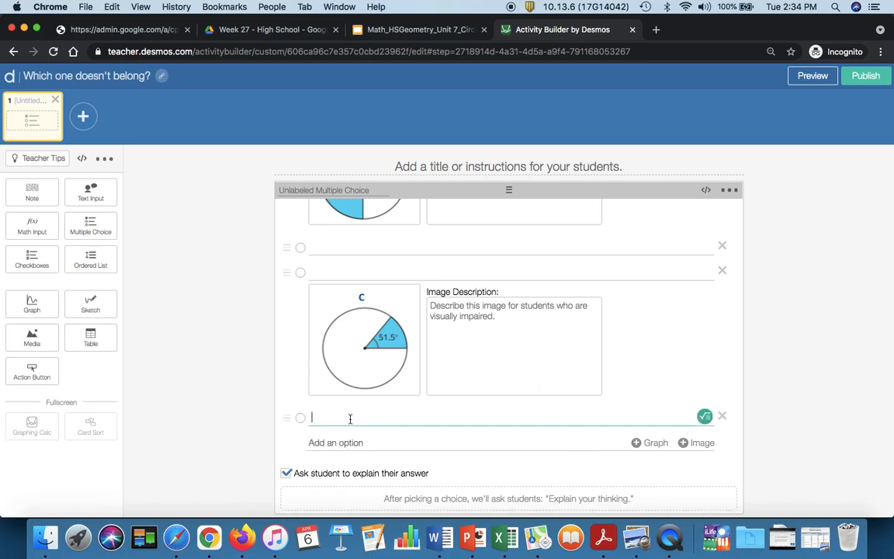
left_click(708, 445)
scroll(310, 336, "down", 5)
left_click(287, 379)
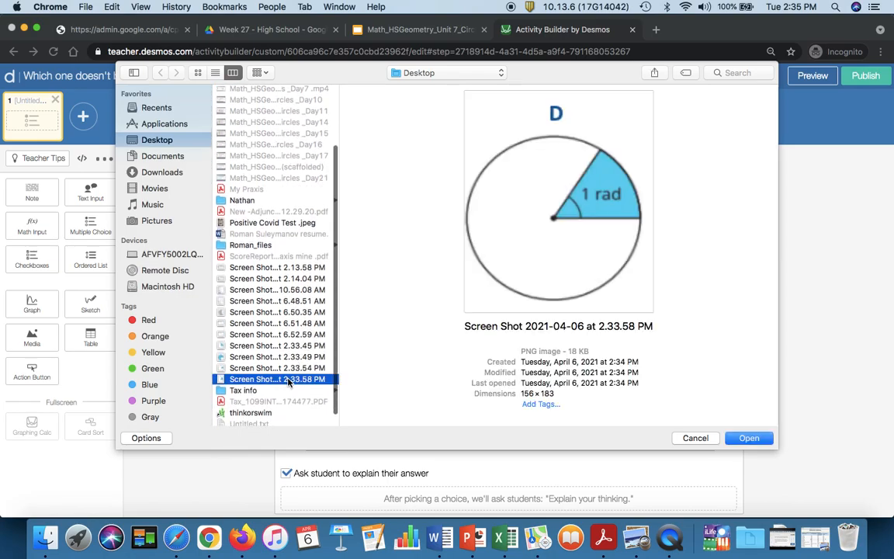
left_click(745, 437)
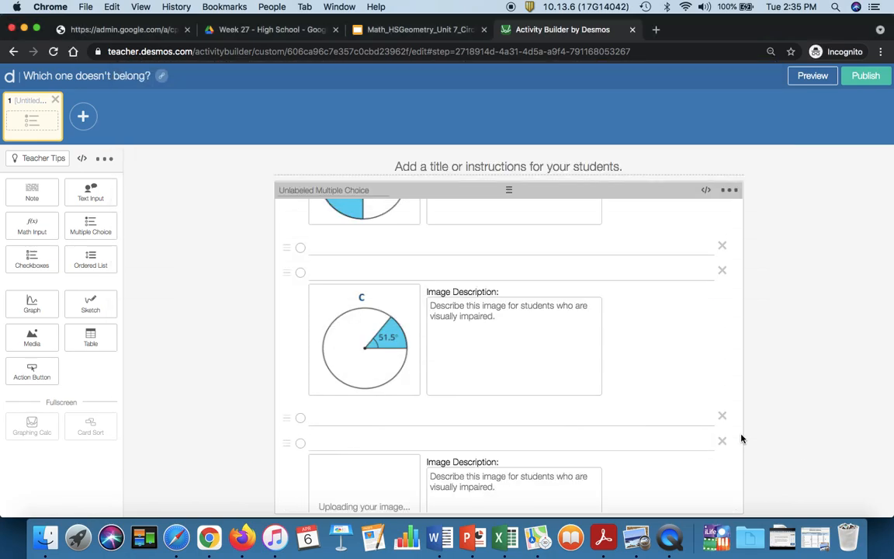
Step: Copy the "Explain why a particular item does not belong..." instructions from the Google Slides deck and paste them as the Desmos screen's title
scroll(515, 415, "up", 5)
scroll(518, 420, "up", 1)
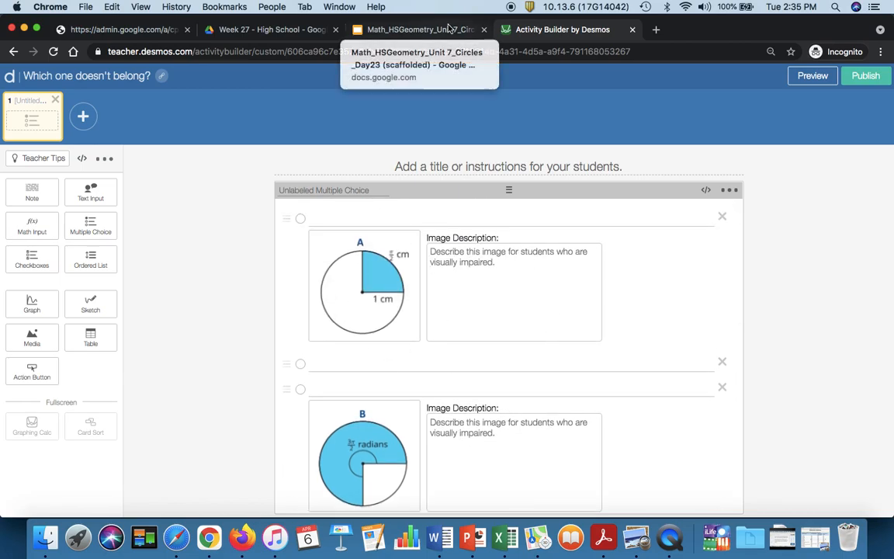
left_click(423, 31)
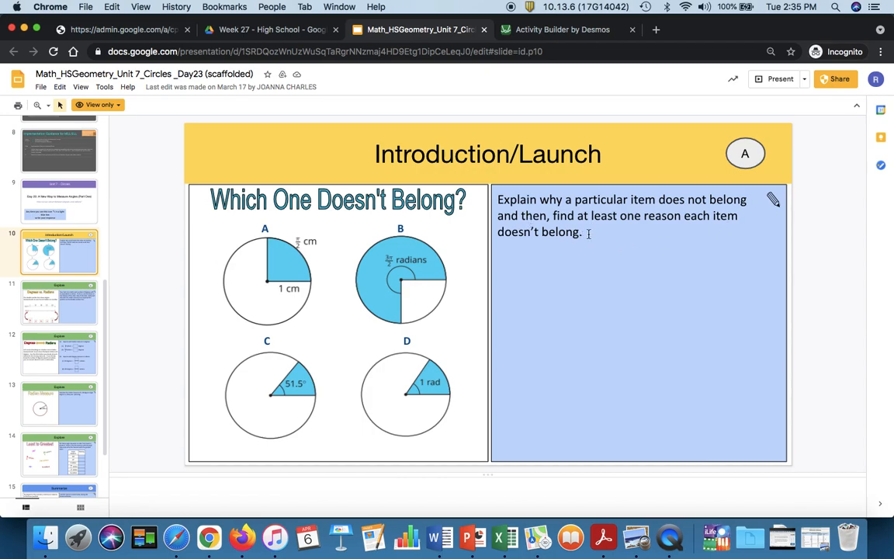
left_click_drag(589, 234, 495, 199)
left_click(612, 261)
left_click_drag(585, 237, 496, 203)
key("cmd+c")
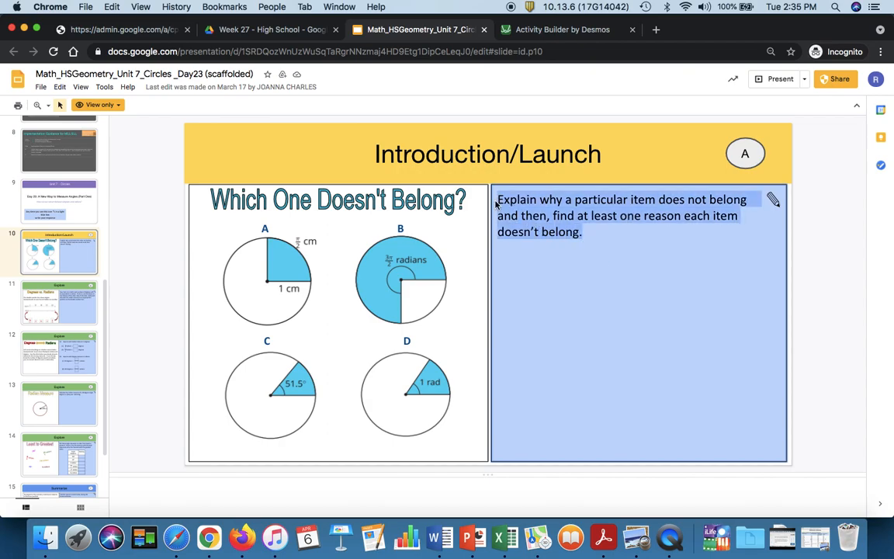
left_click(536, 30)
left_click(422, 168)
key("cmd+v")
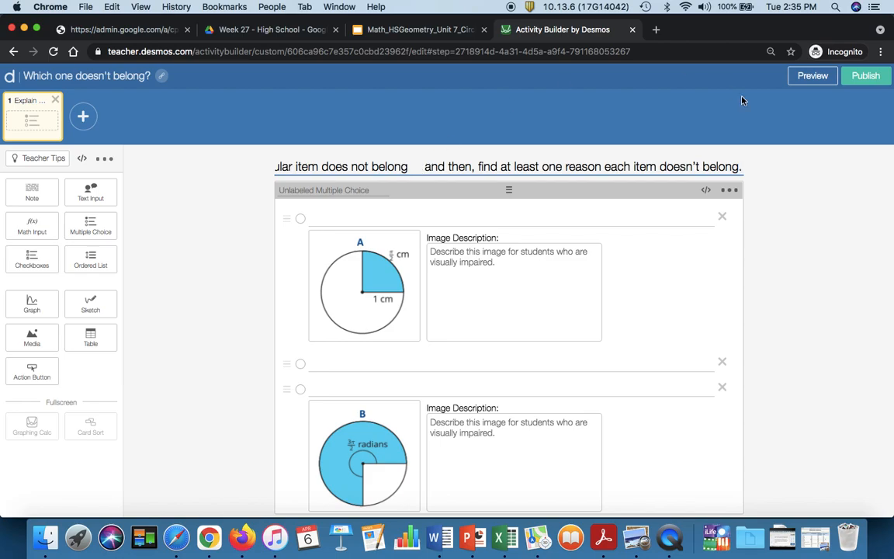
Step: Preview the student screen, close the preview, and copy the full instruction text before clearing it from the screen title
left_click(812, 75)
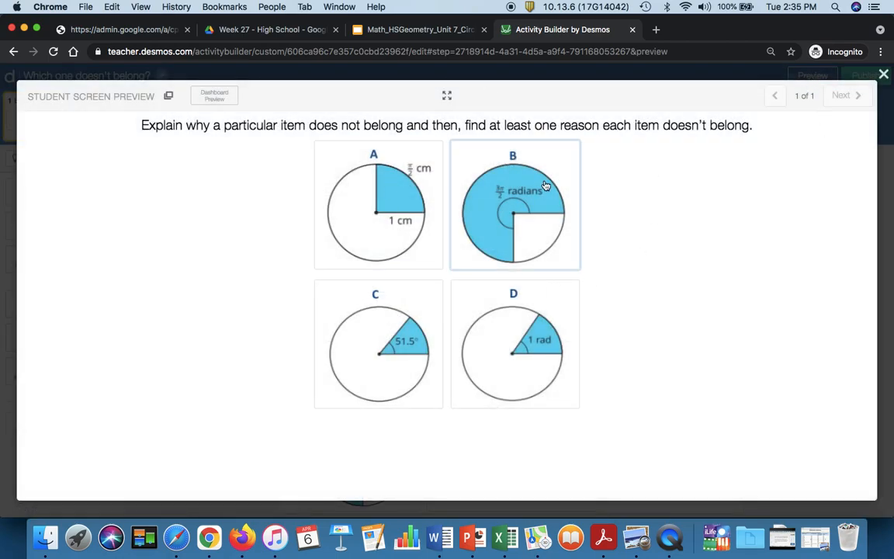
left_click(884, 73)
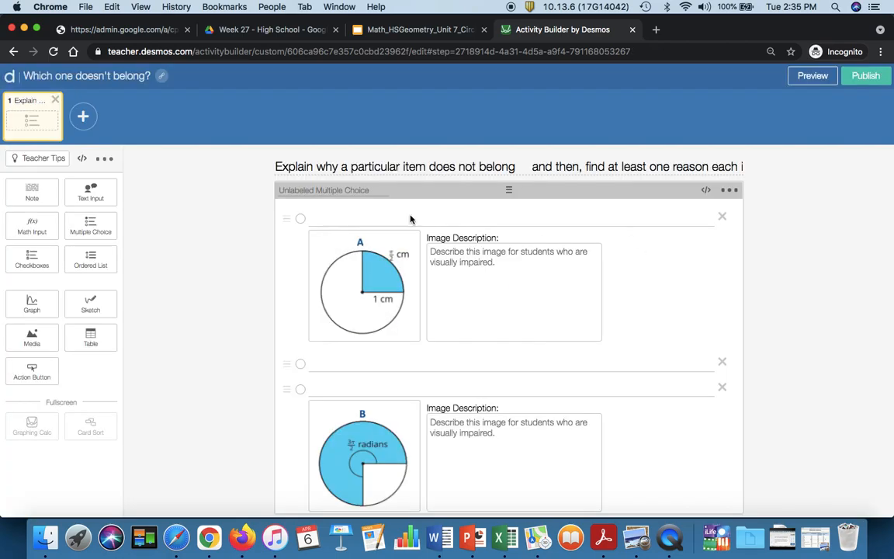
triple_click(743, 167)
key("cmd+c")
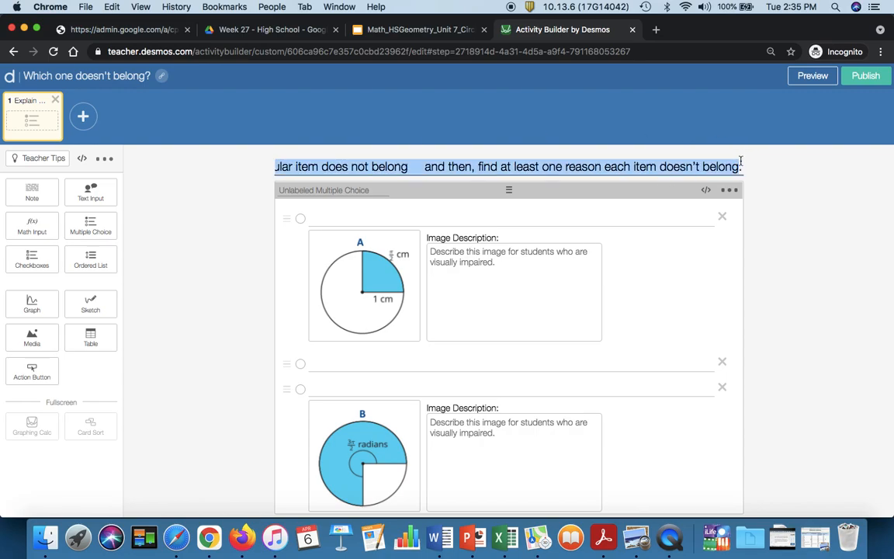
key("BackSpace")
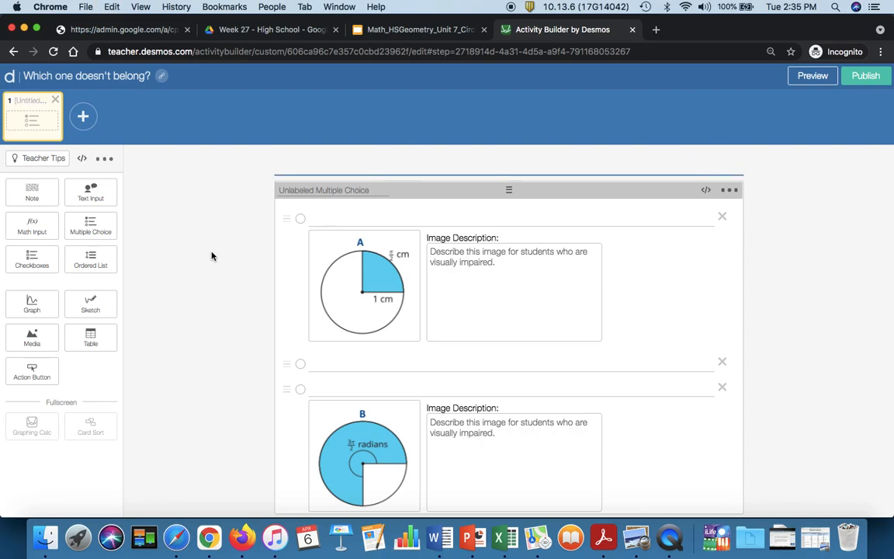
Step: Add a note above the multiple choice and paste the copied "Explain why a particular item does not belong..." instructions into it
left_click(32, 194)
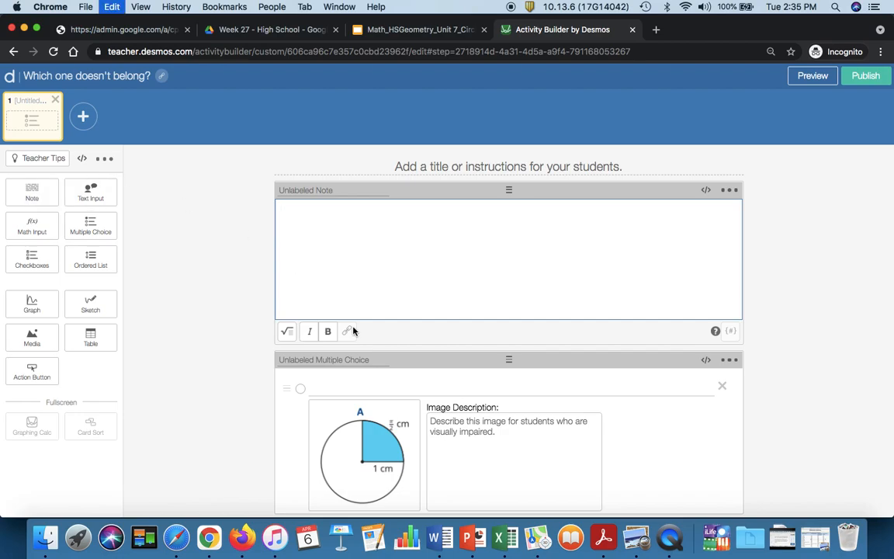
key("cmd+v")
left_click(466, 209)
key("BackSpace")
Step: Title the screen "Which one doesn't belong?"
left_click(423, 161)
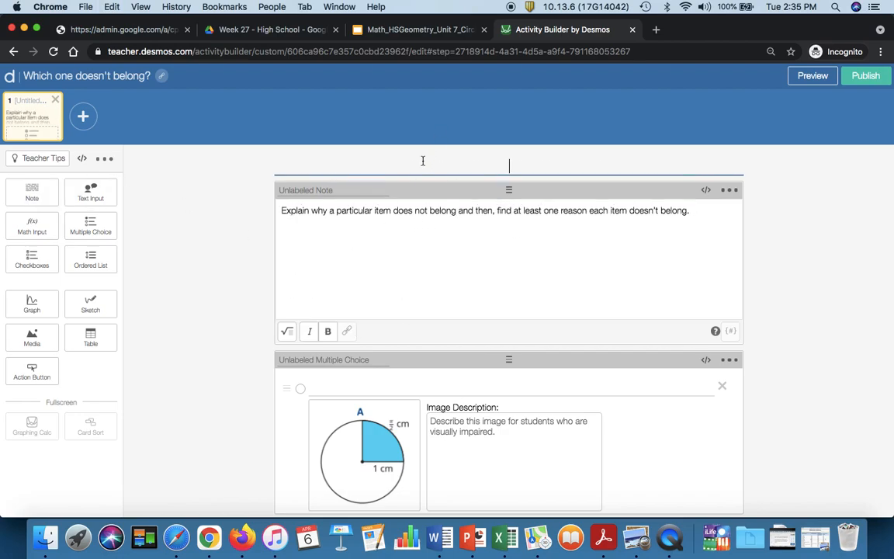
type("Which one ")
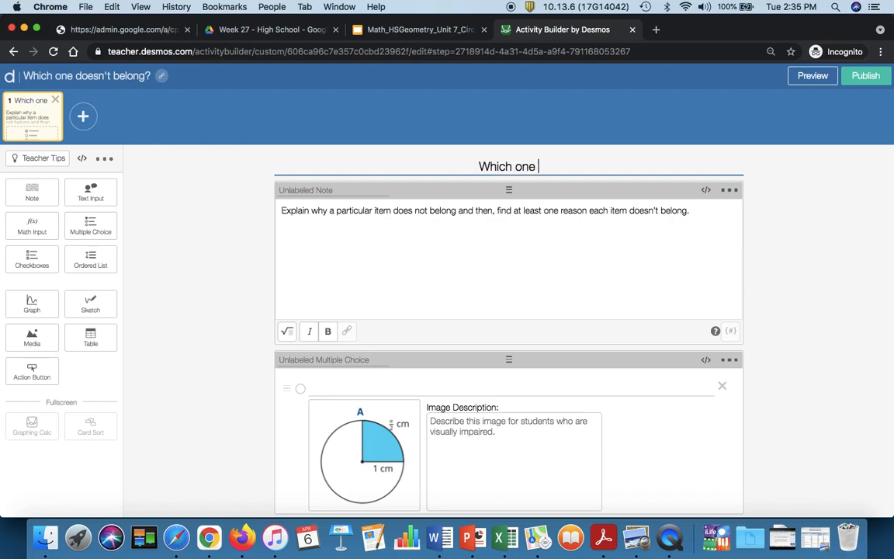
type("does")
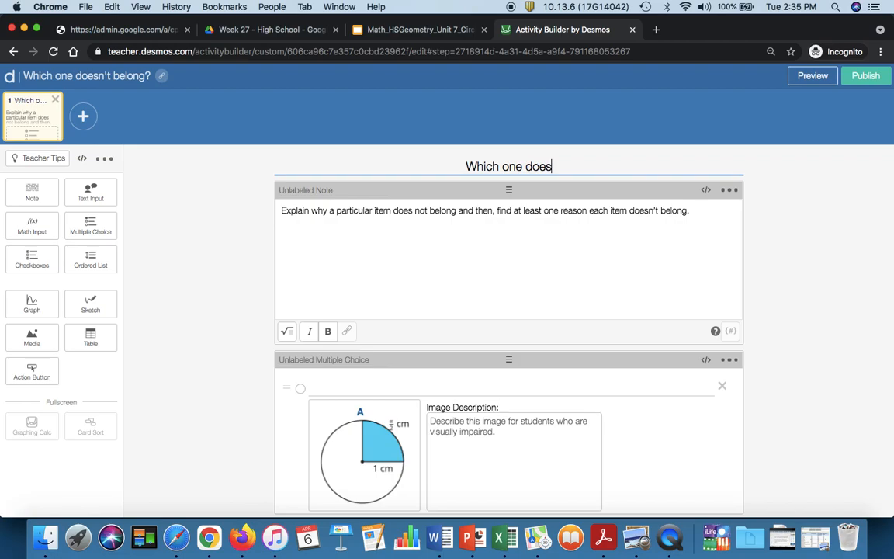
type("n't belon")
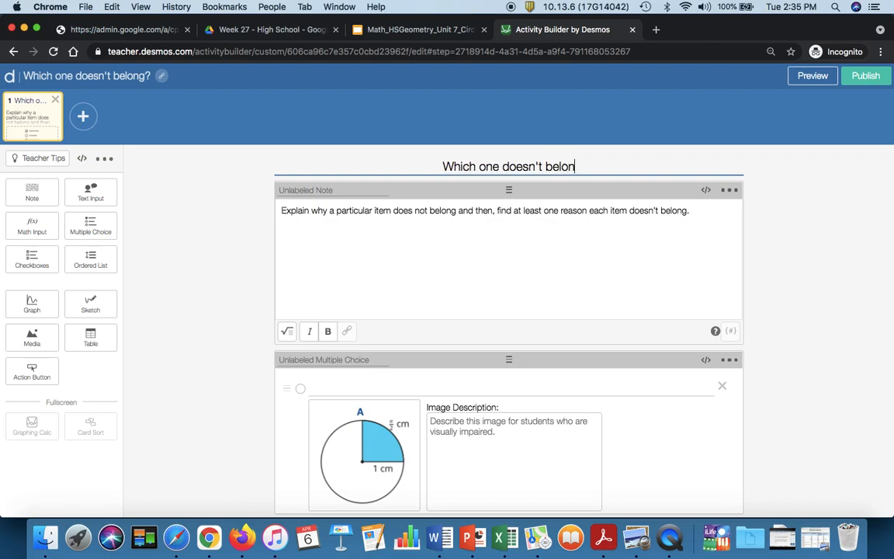
type("g?")
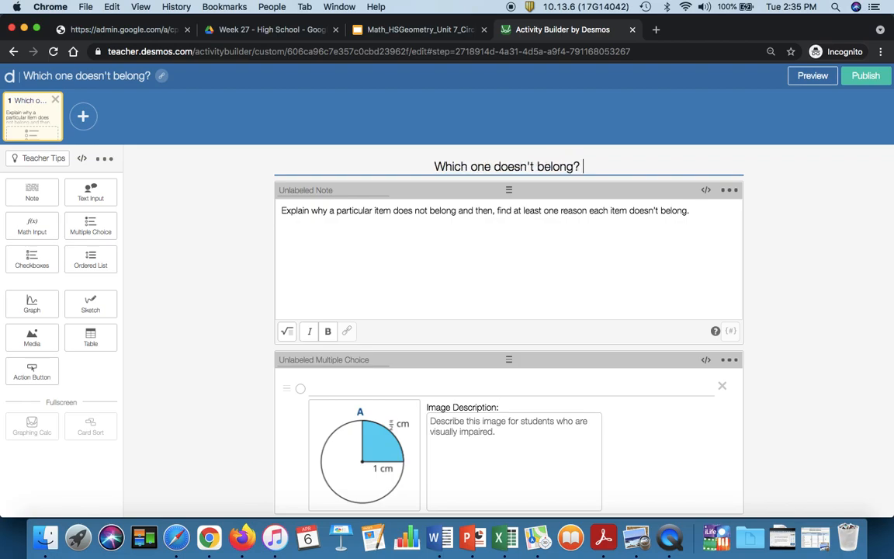
Step: Preview the student screen, choose circle A to test the explanation box and its math input, and close the preview
left_click(815, 77)
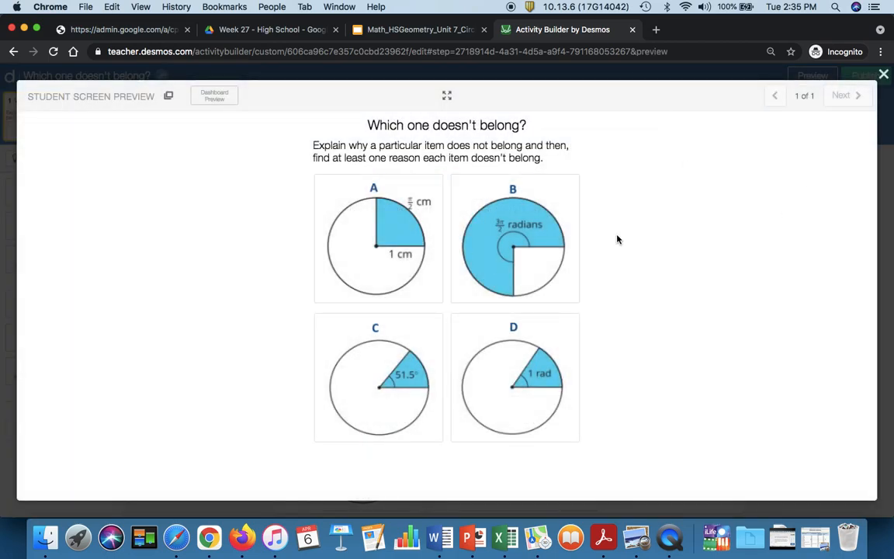
left_click(351, 214)
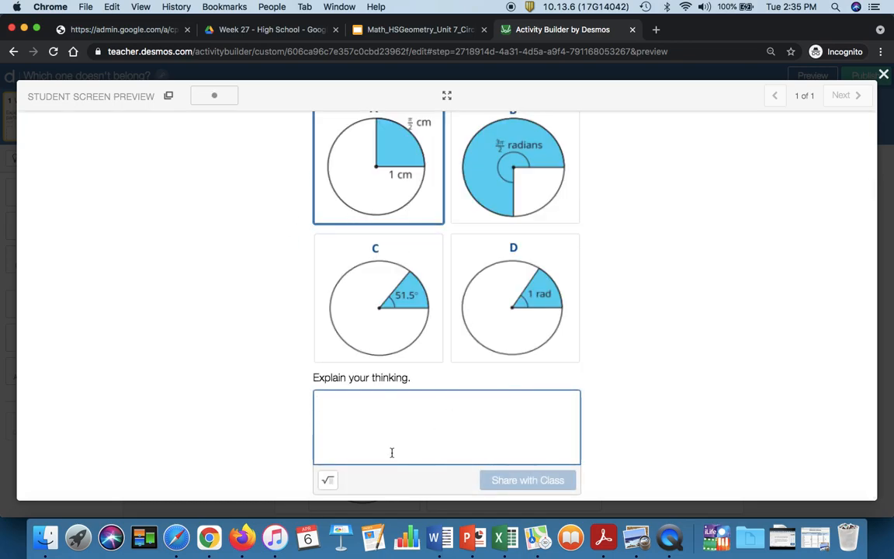
scroll(391, 450, "up", 2)
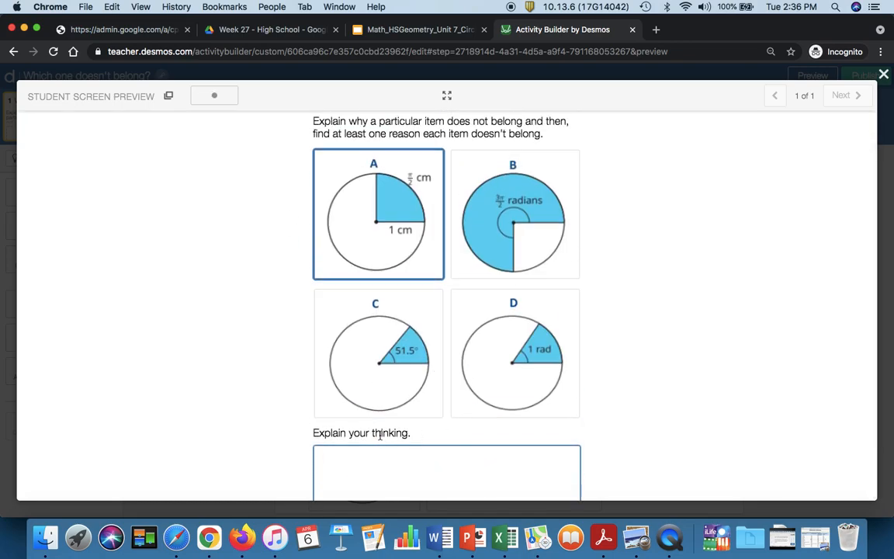
scroll(394, 421, "up", 1)
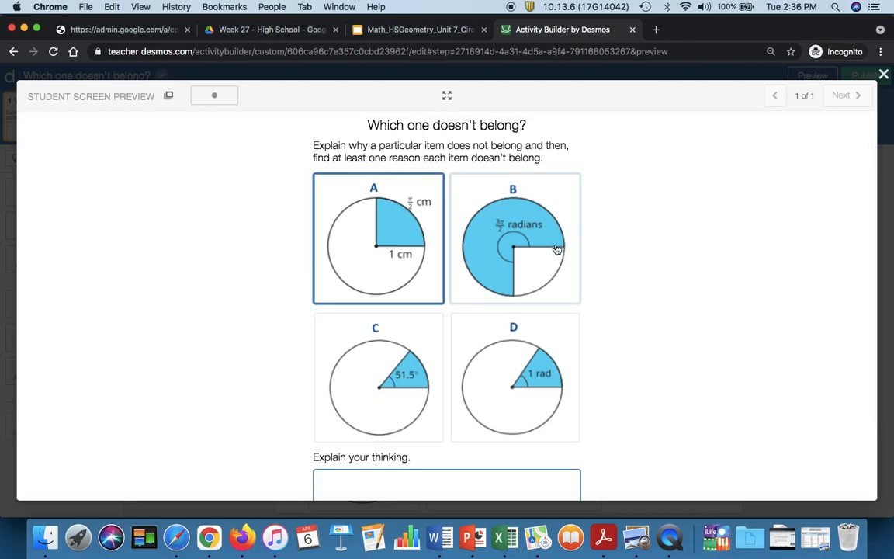
scroll(543, 264, "down", 3)
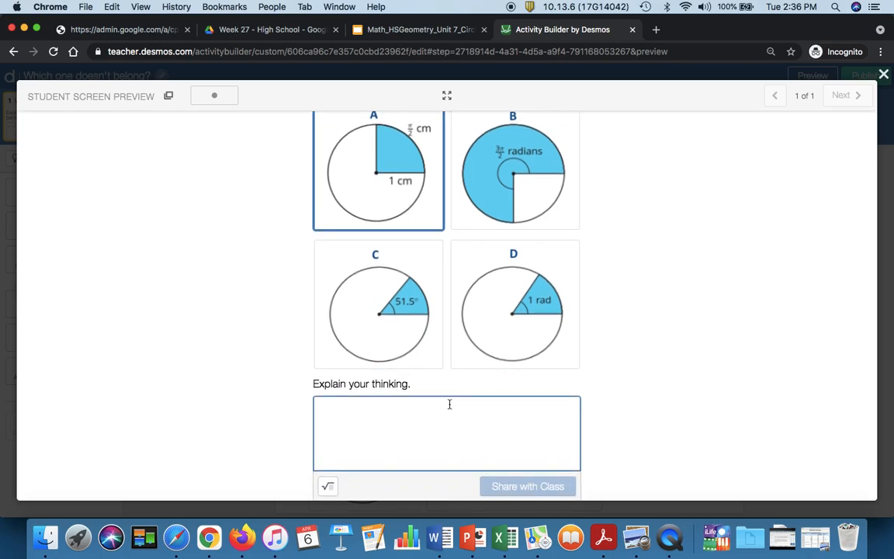
left_click(327, 486)
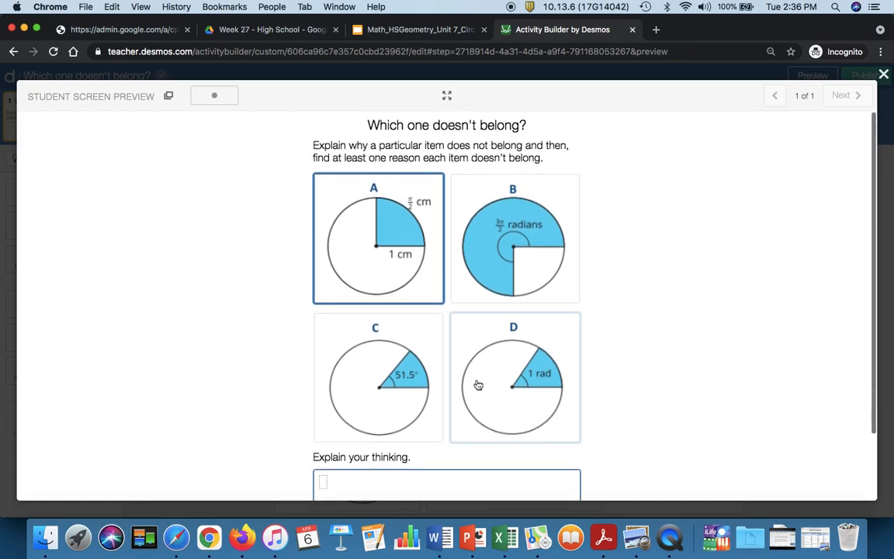
left_click(885, 75)
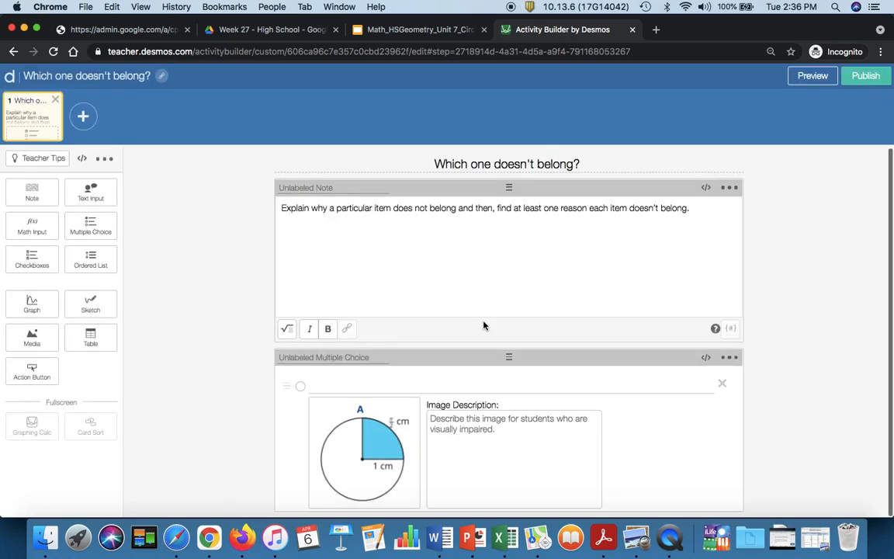
Step: Try placing the multiple choice beside the note, preview that layout, and move the multiple choice back below the note
scroll(518, 410, "down", 2)
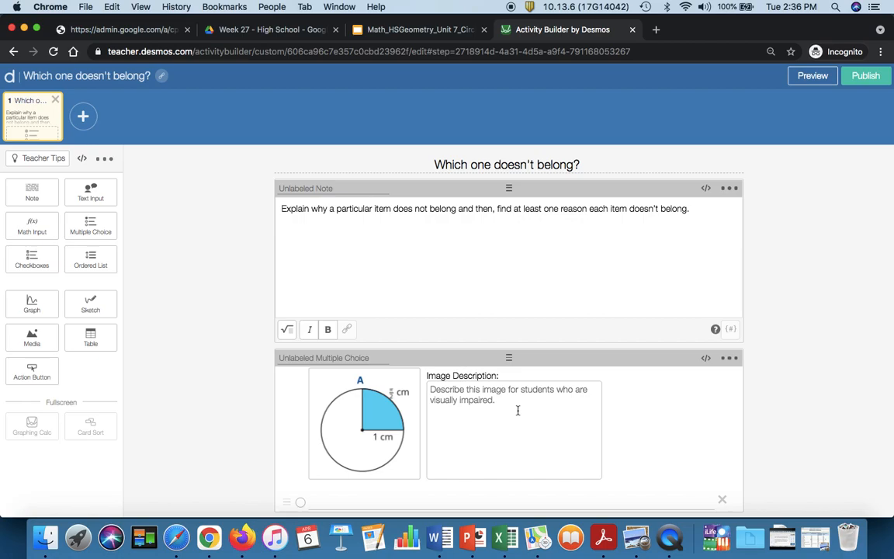
scroll(637, 436, "up", 2)
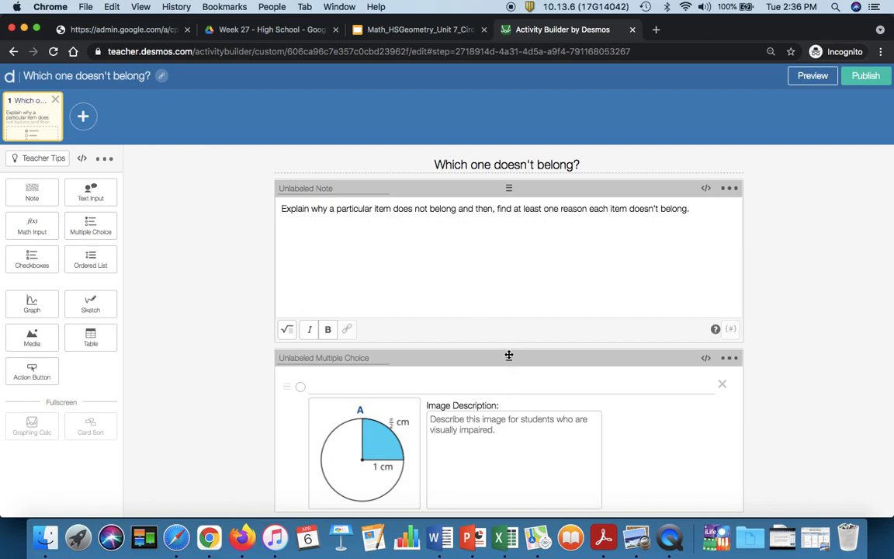
left_click_drag(509, 358, 648, 319)
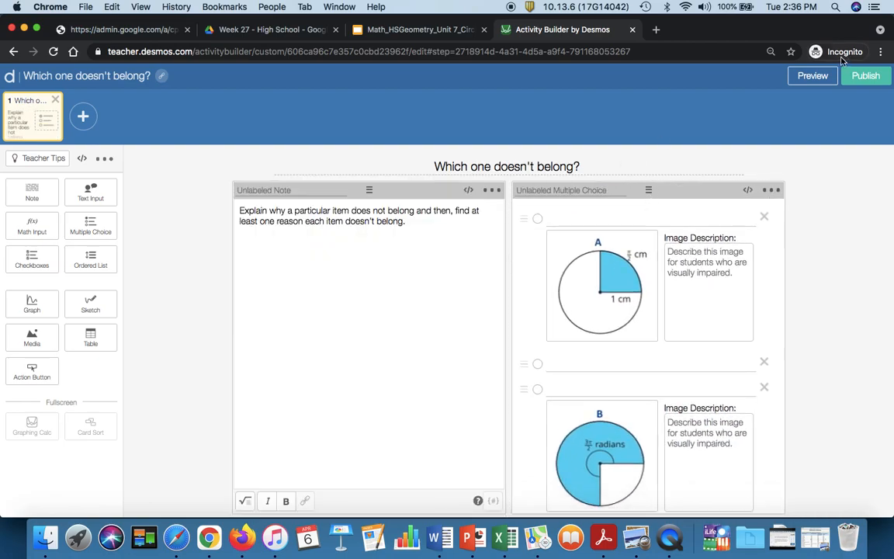
left_click(800, 77)
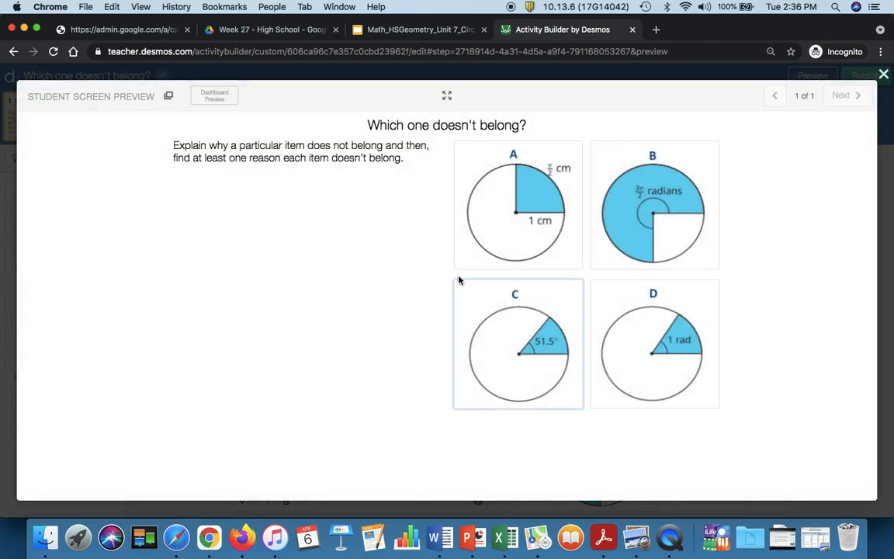
left_click(795, 71)
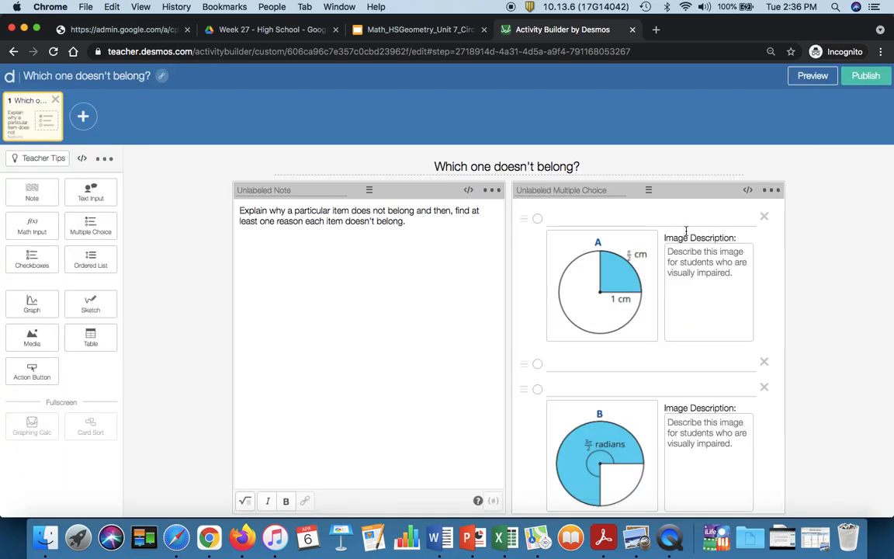
left_click_drag(649, 190, 505, 363)
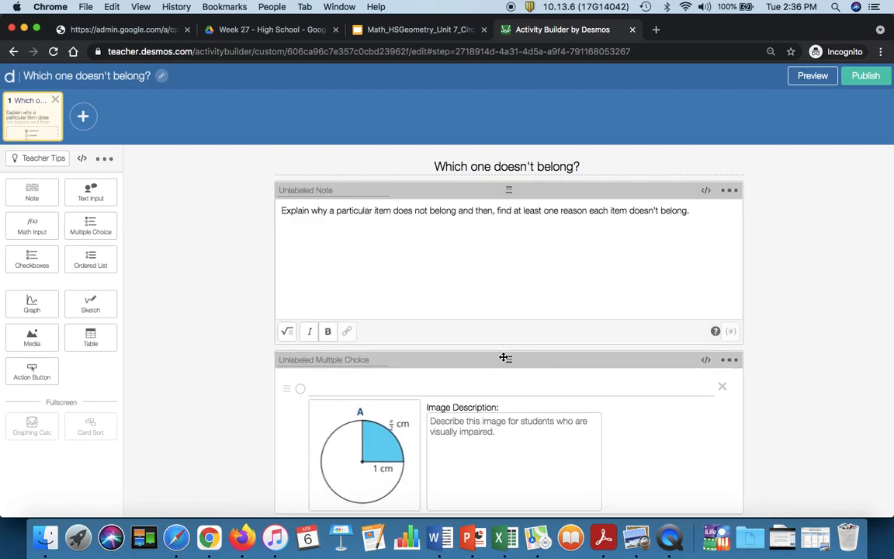
Step: Enable asking students to explain their answer in the multiple choice, and check the student preview before closing it
scroll(514, 409, "down", 5)
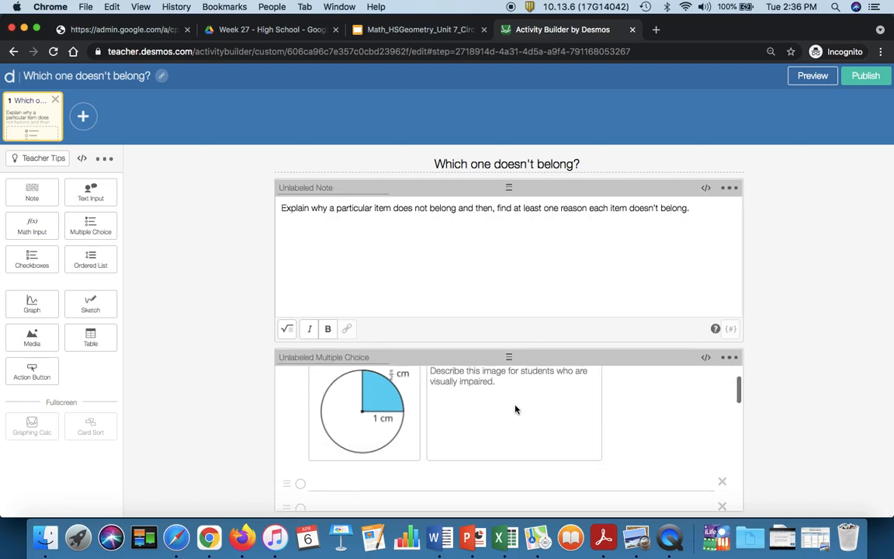
scroll(561, 416, "up", 5)
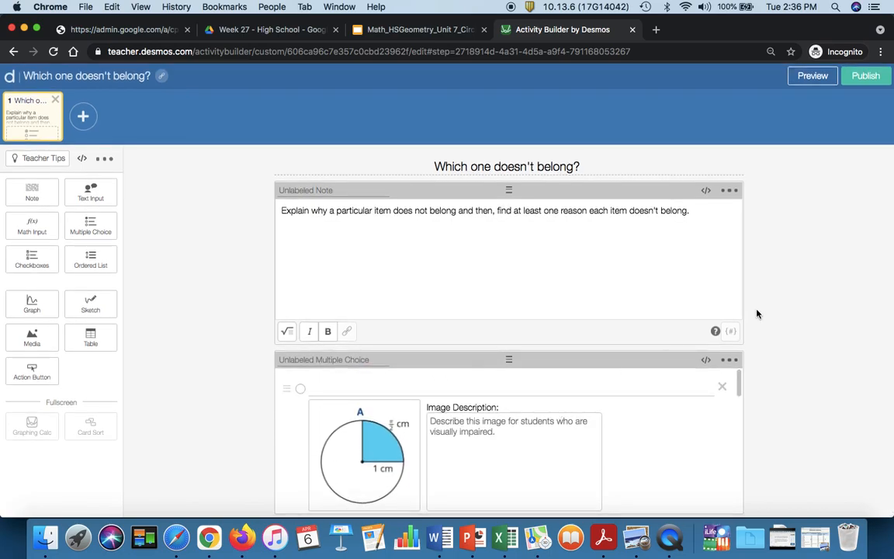
scroll(635, 455, "down", 8)
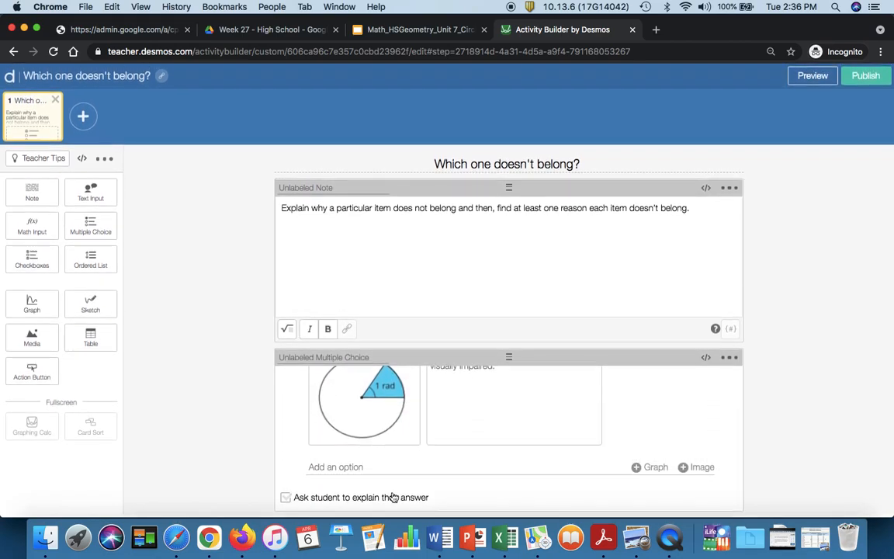
left_click(286, 498)
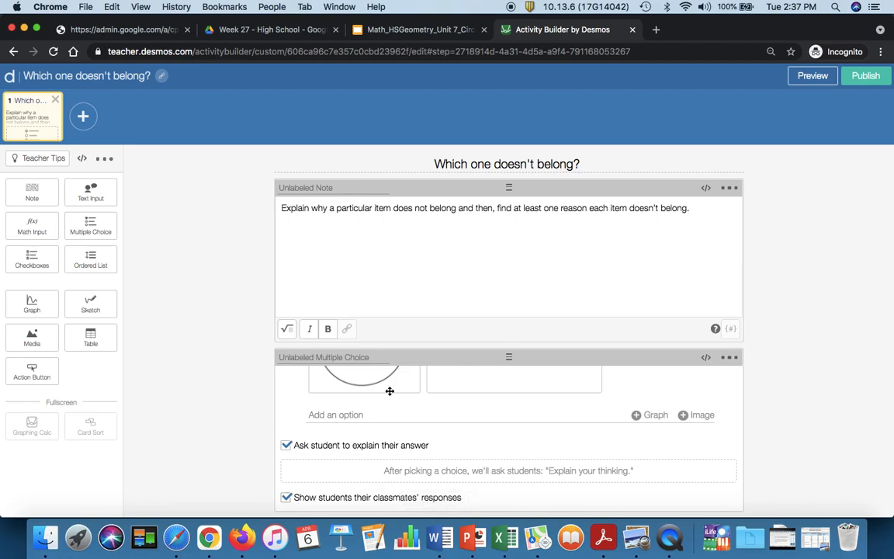
scroll(390, 390, "up", 5)
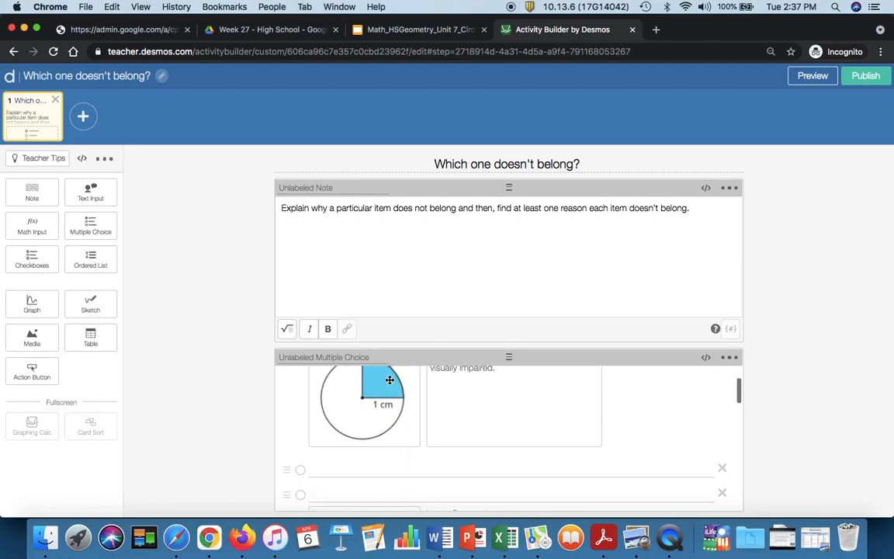
scroll(390, 380, "up", 2)
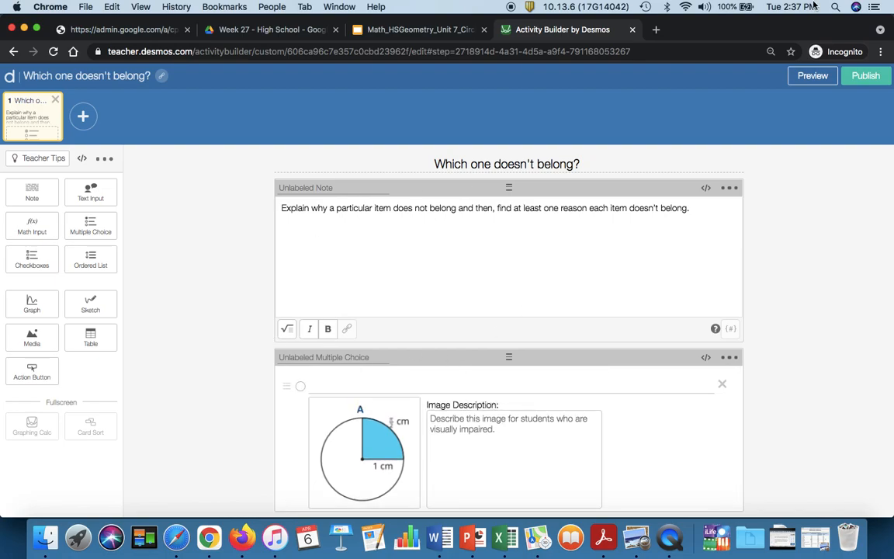
left_click(812, 75)
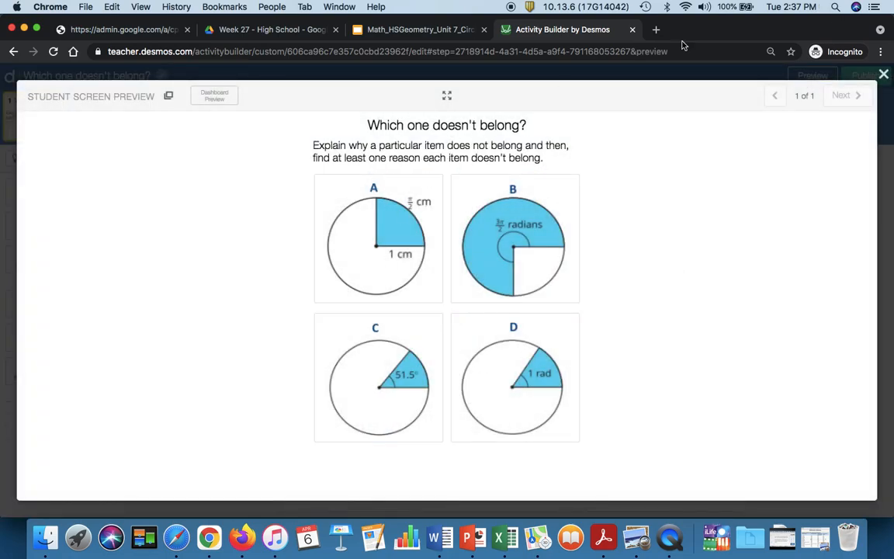
left_click(884, 74)
Step: Switch to the Sector Area teacher dashboard, review the "Help a classmate" responses, and show and hide the answer key
key("ctrl+Up")
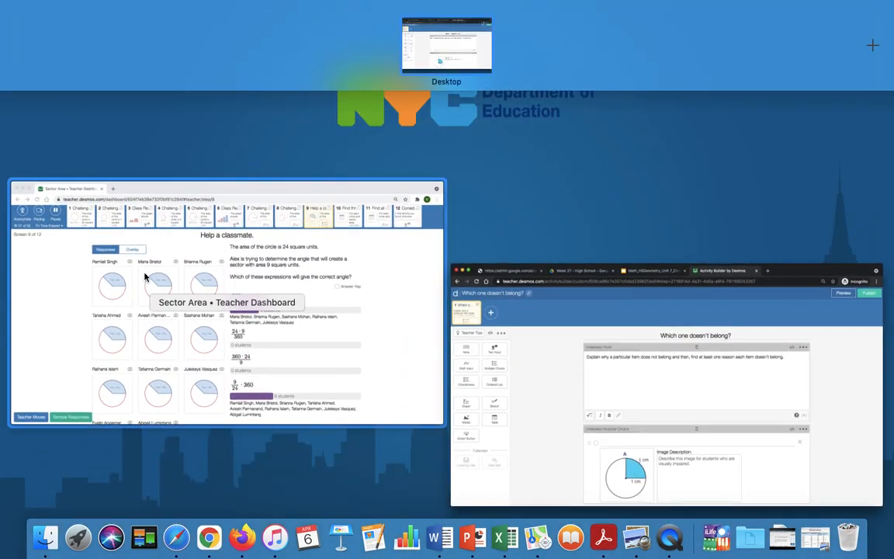
left_click(144, 278)
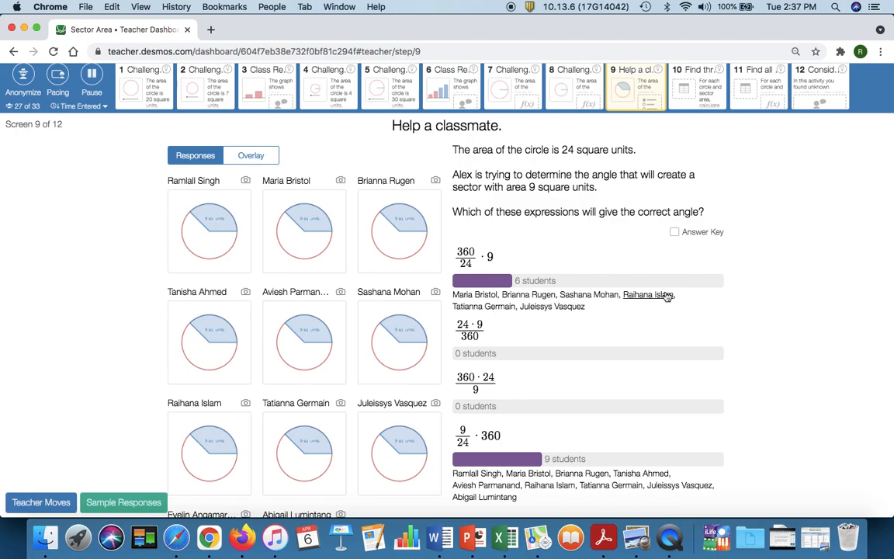
scroll(666, 296, "down", 1)
scroll(666, 295, "up", 3)
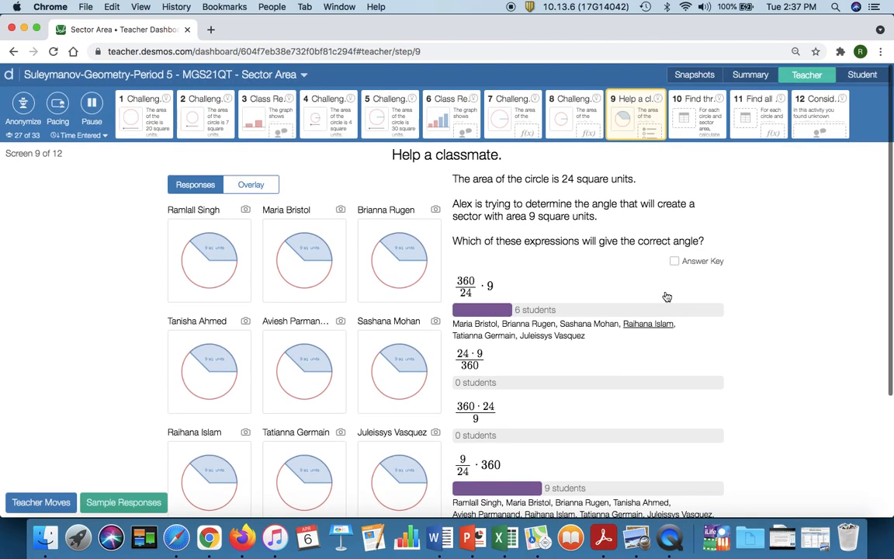
scroll(666, 295, "down", 1)
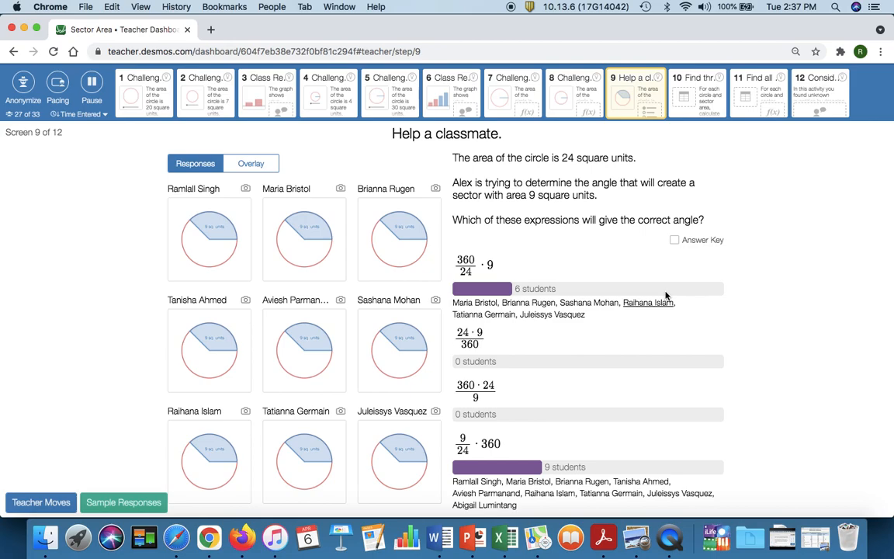
left_click(674, 240)
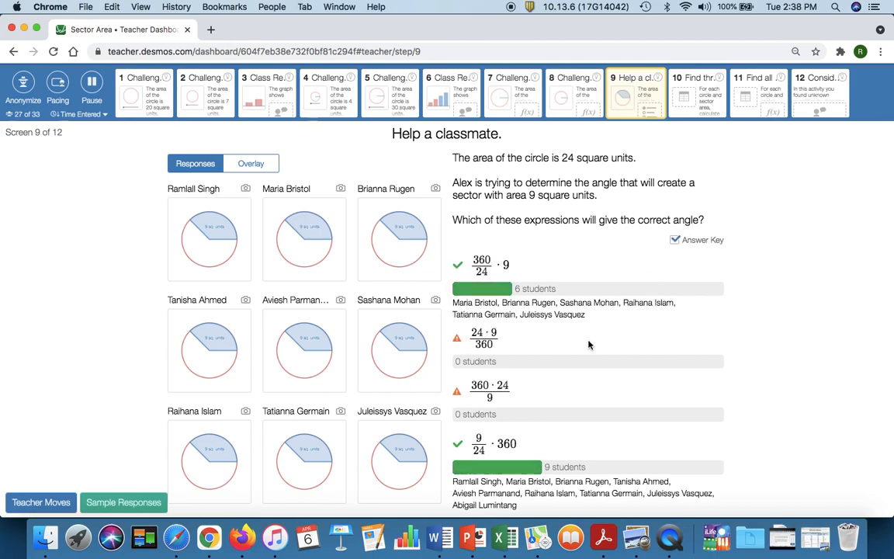
left_click(675, 241)
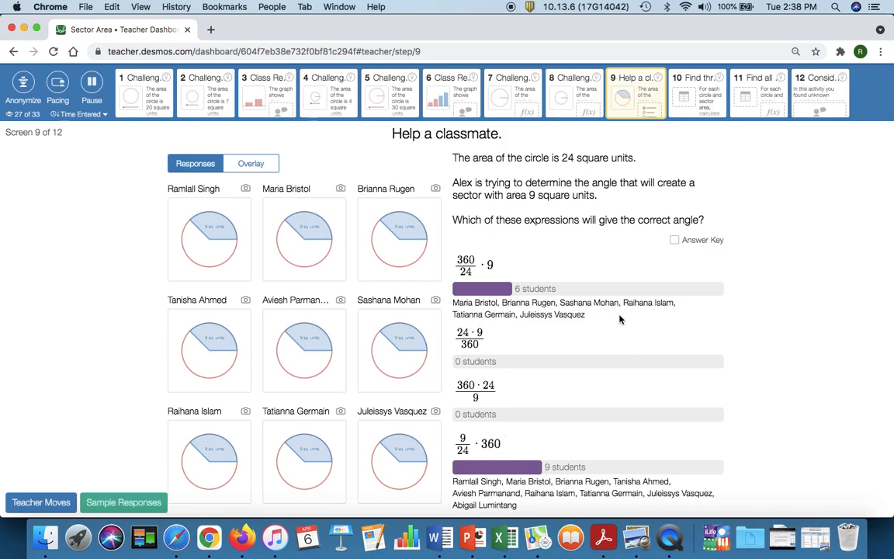
Step: Return to the "Which one doesn't belong?" activity editor and look over the multiple choice component
key("ctrl+Up")
left_click(351, 200)
scroll(571, 250, "down", 1)
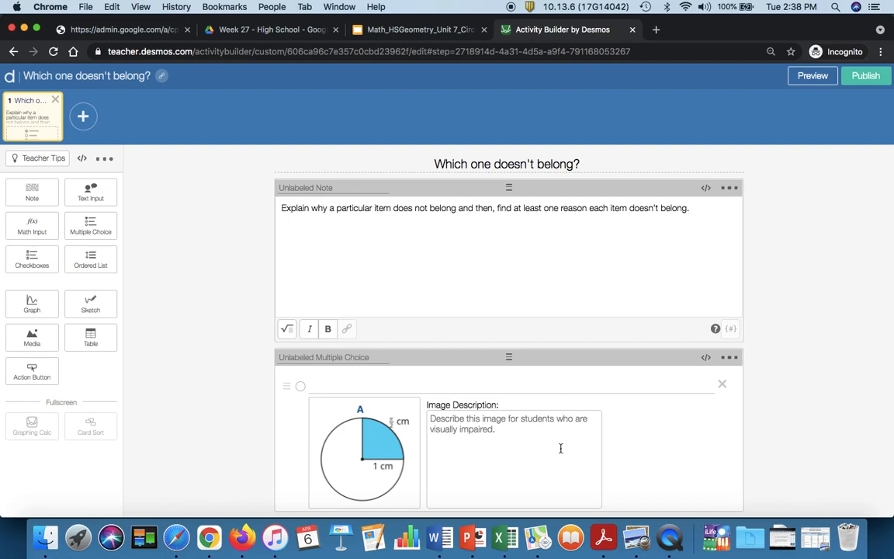
scroll(555, 441, "down", 4)
scroll(555, 440, "up", 4)
Step: Switch to Google Meet from the Google apps list and start an instant meeting
left_click(102, 31)
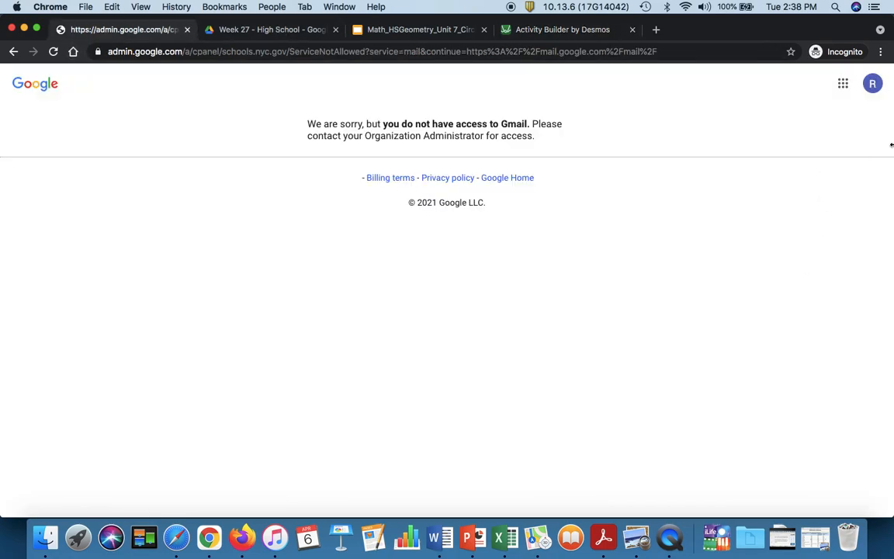
left_click(843, 83)
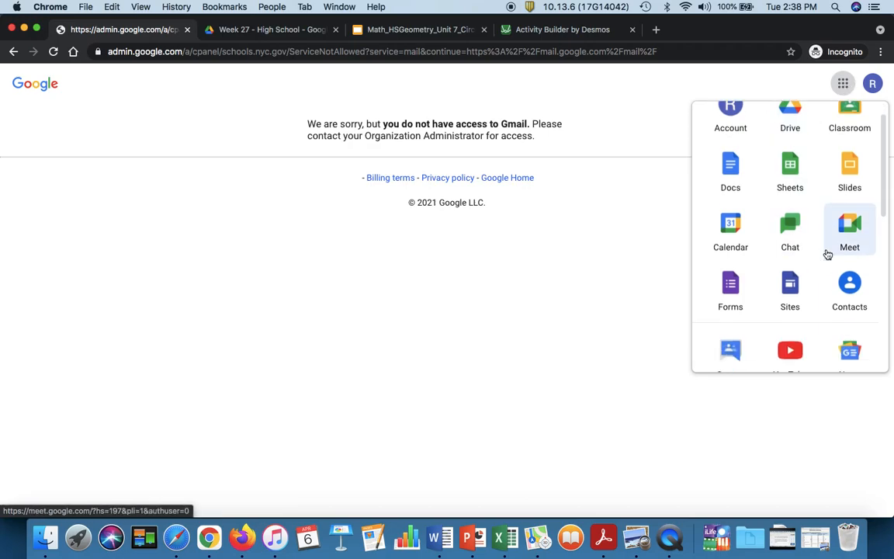
left_click(854, 245)
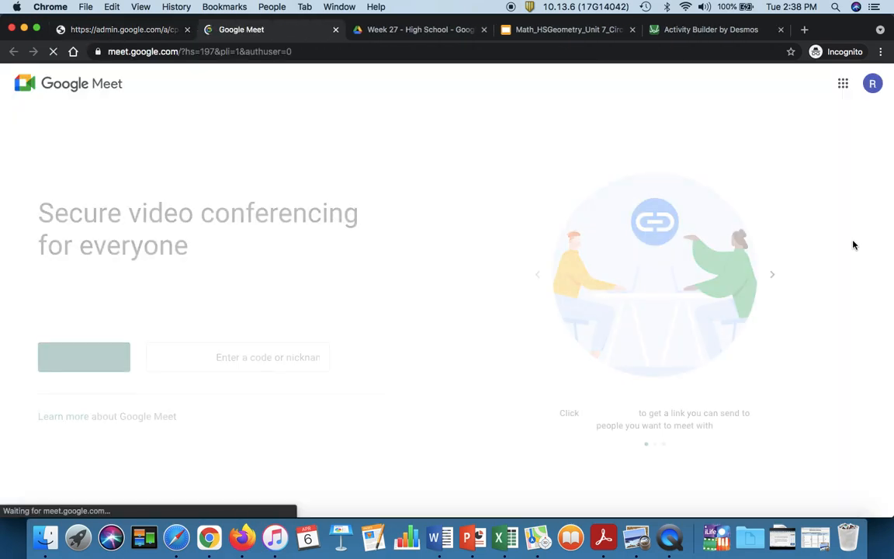
left_click(84, 368)
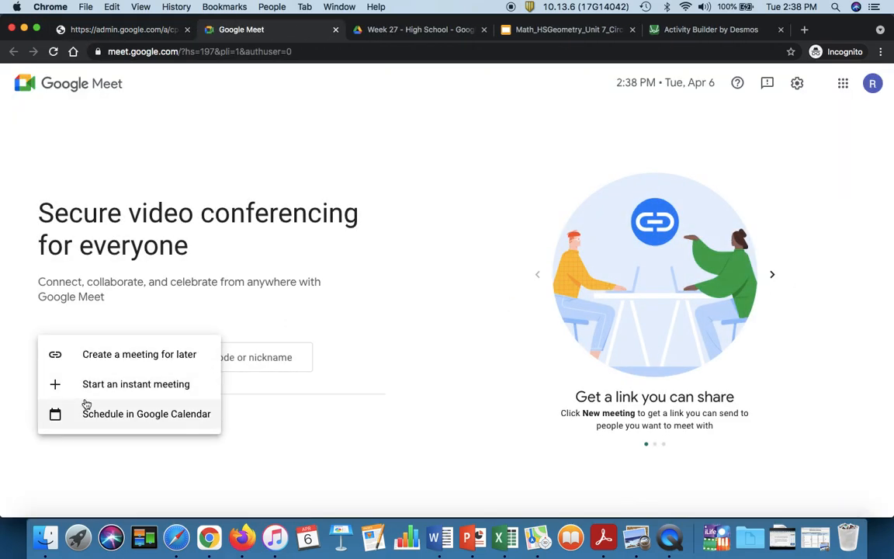
left_click(96, 386)
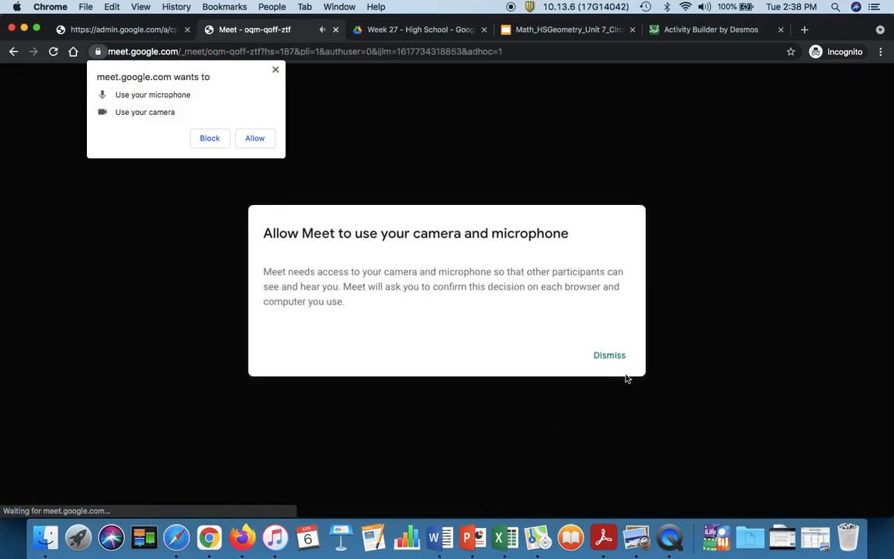
Step: Allow Meet to use the microphone and camera, and dismiss the meeting's joining information
left_click(621, 360)
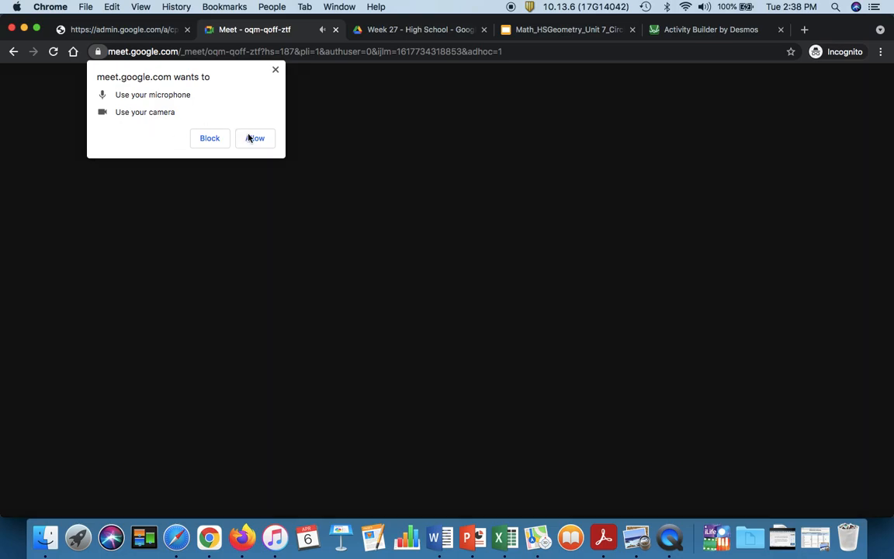
left_click(252, 139)
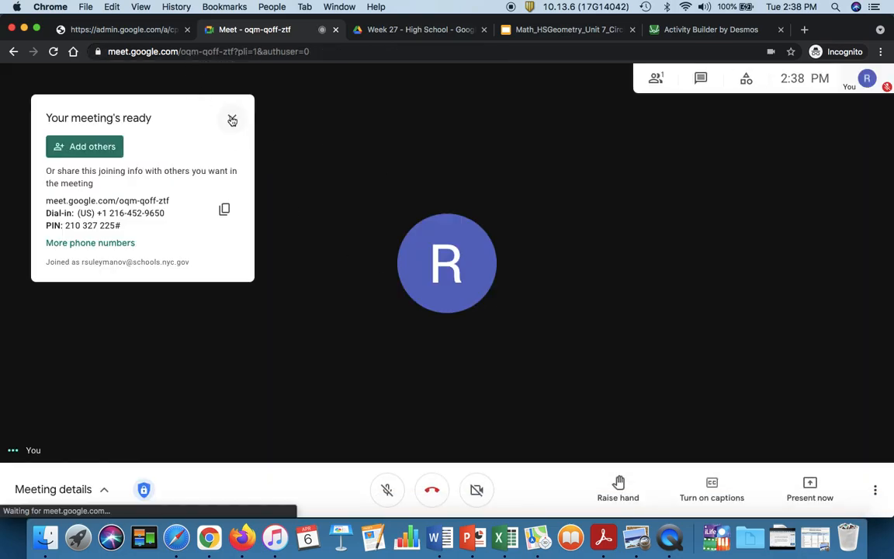
left_click(232, 121)
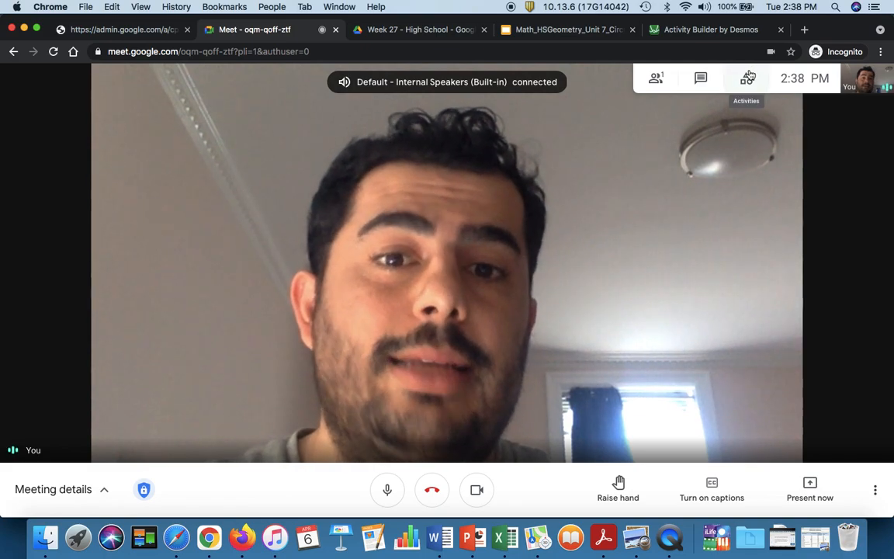
Step: Set up two breakout rooms for the meeting and assign the main call participant to Breakout 1
left_click(749, 77)
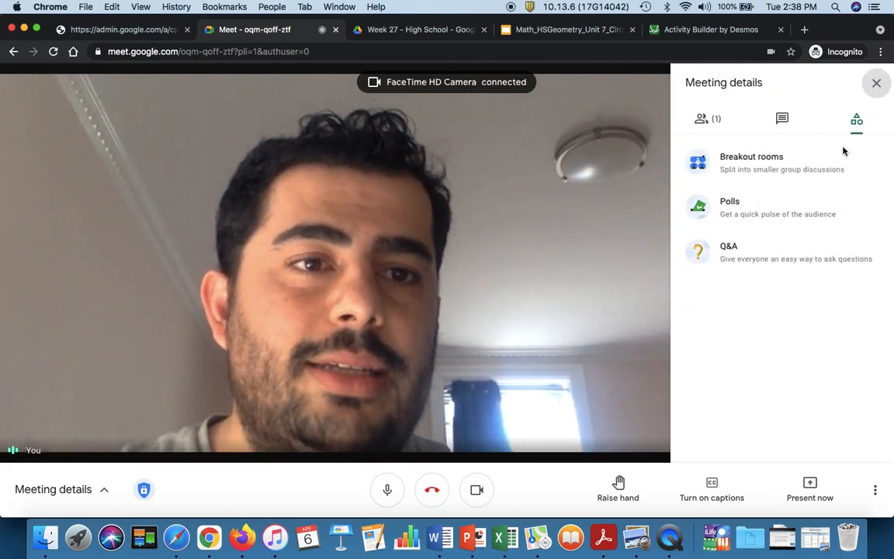
left_click(753, 172)
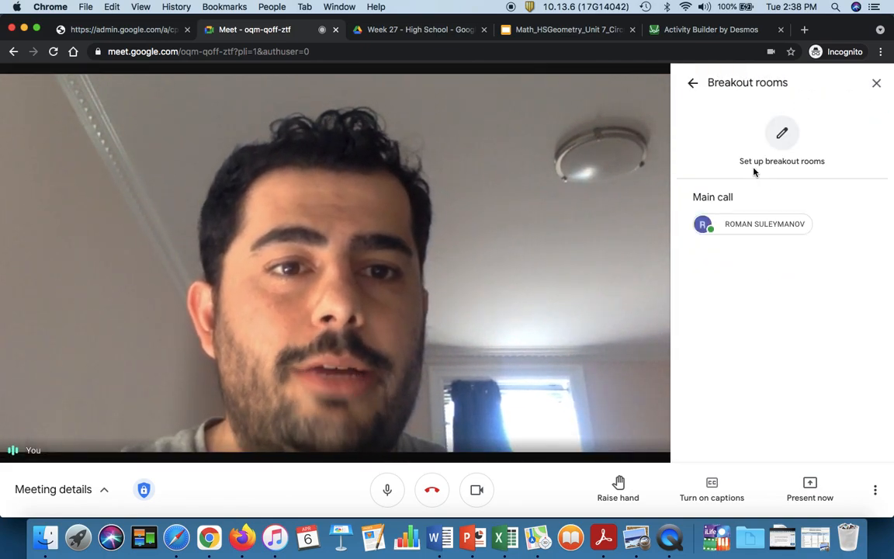
left_click(753, 155)
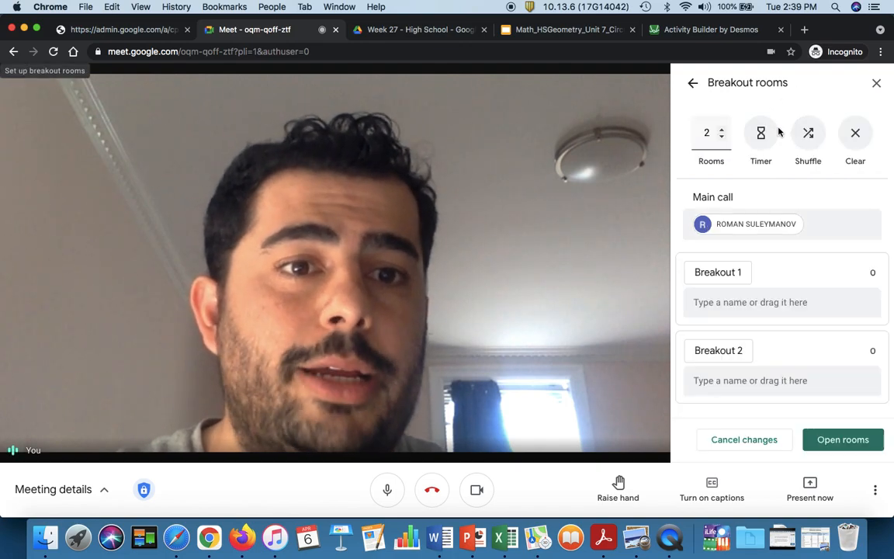
left_click_drag(745, 223, 764, 304)
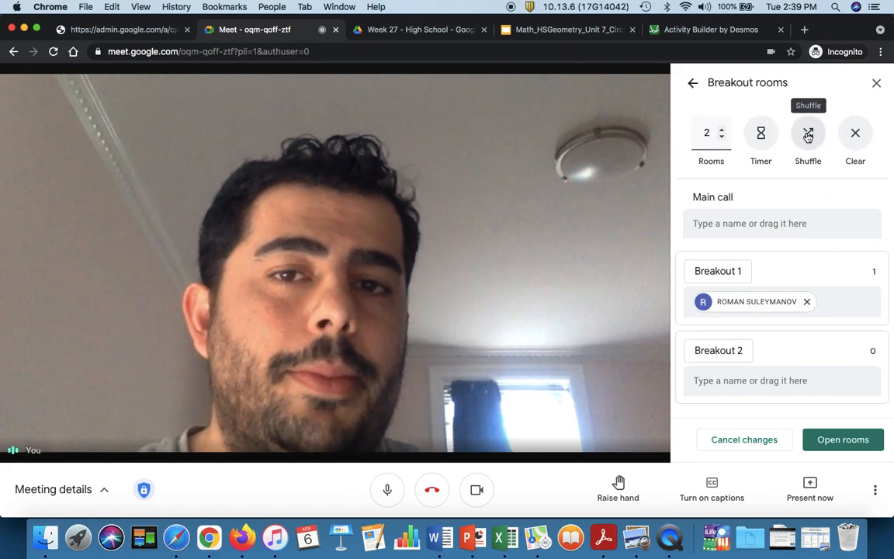
Step: Look at the "Help a classmate" responses in the Sector Area teacher dashboard and return to the meeting's breakout room setup
key("ctrl+Up")
left_click(392, 142)
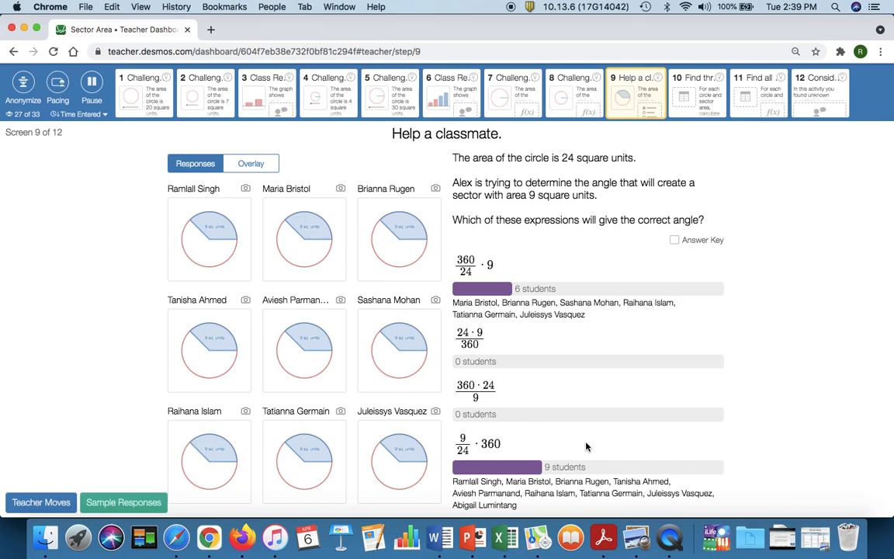
key("ctrl+Up")
left_click(290, 199)
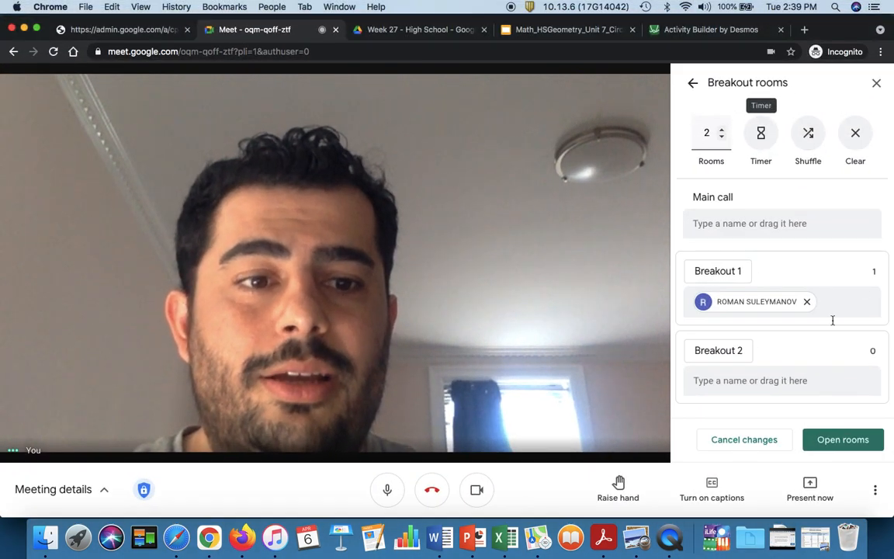
Step: Open the configured breakout rooms and join Breakout 1
left_click(835, 445)
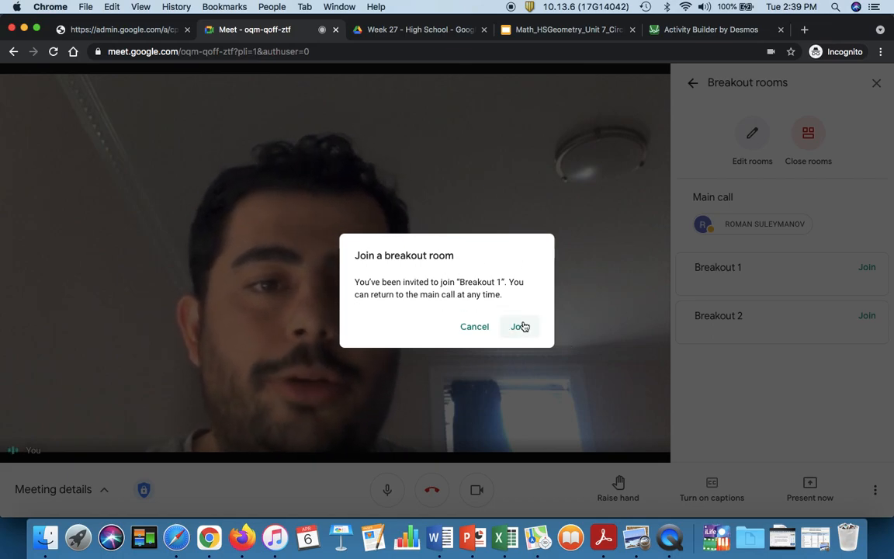
left_click(518, 326)
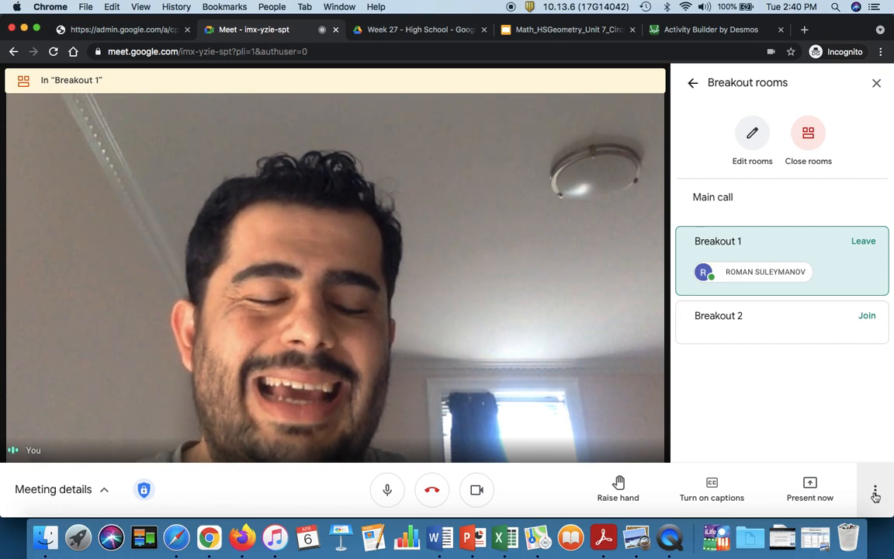
Step: Show the additional meeting options for Breakout 1, including the whiteboard
left_click(875, 491)
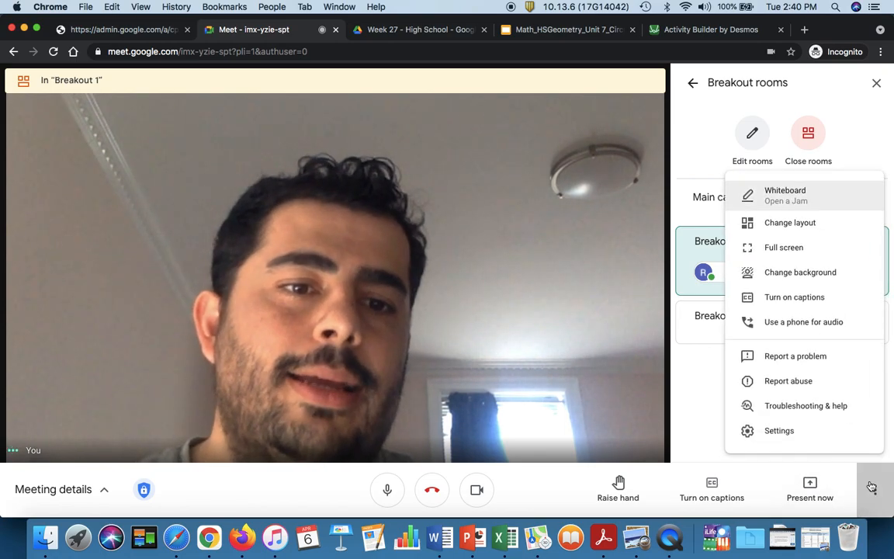